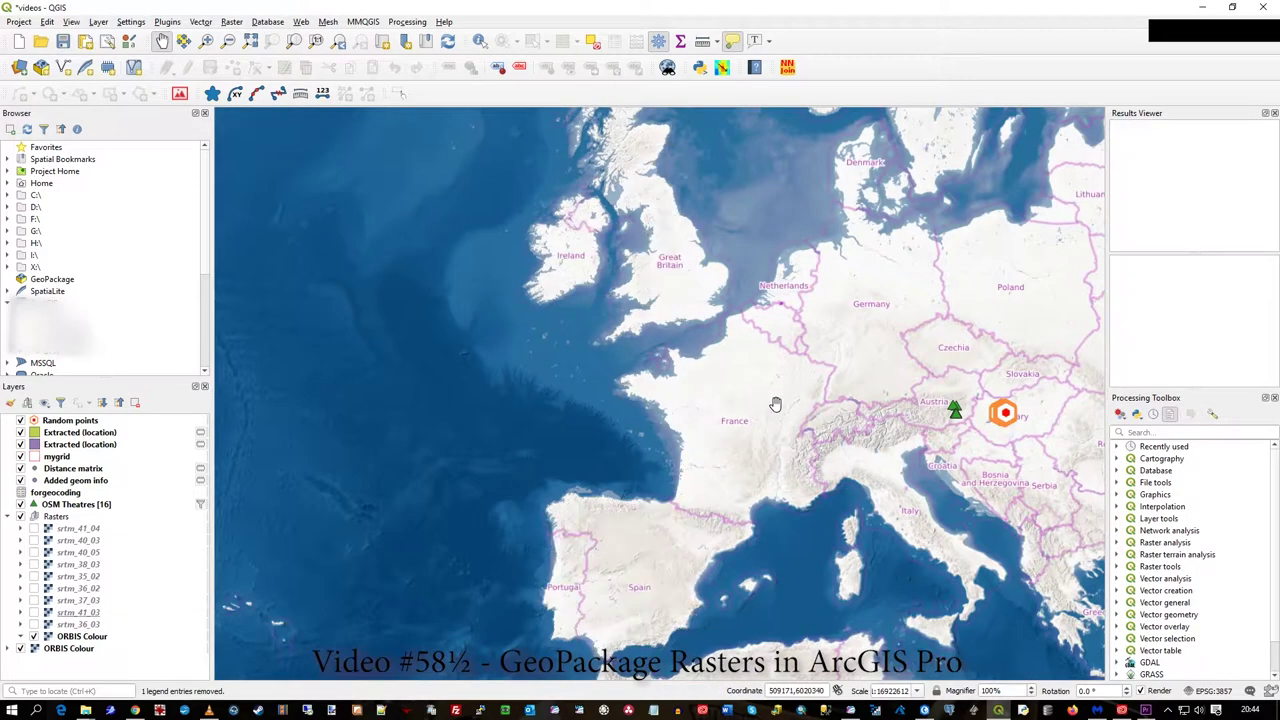
# Step: Pan and zoom around Europe, then zoom back out to the full extent
pyautogui.moveTo(775, 404); pyautogui.dragTo(652, 438)
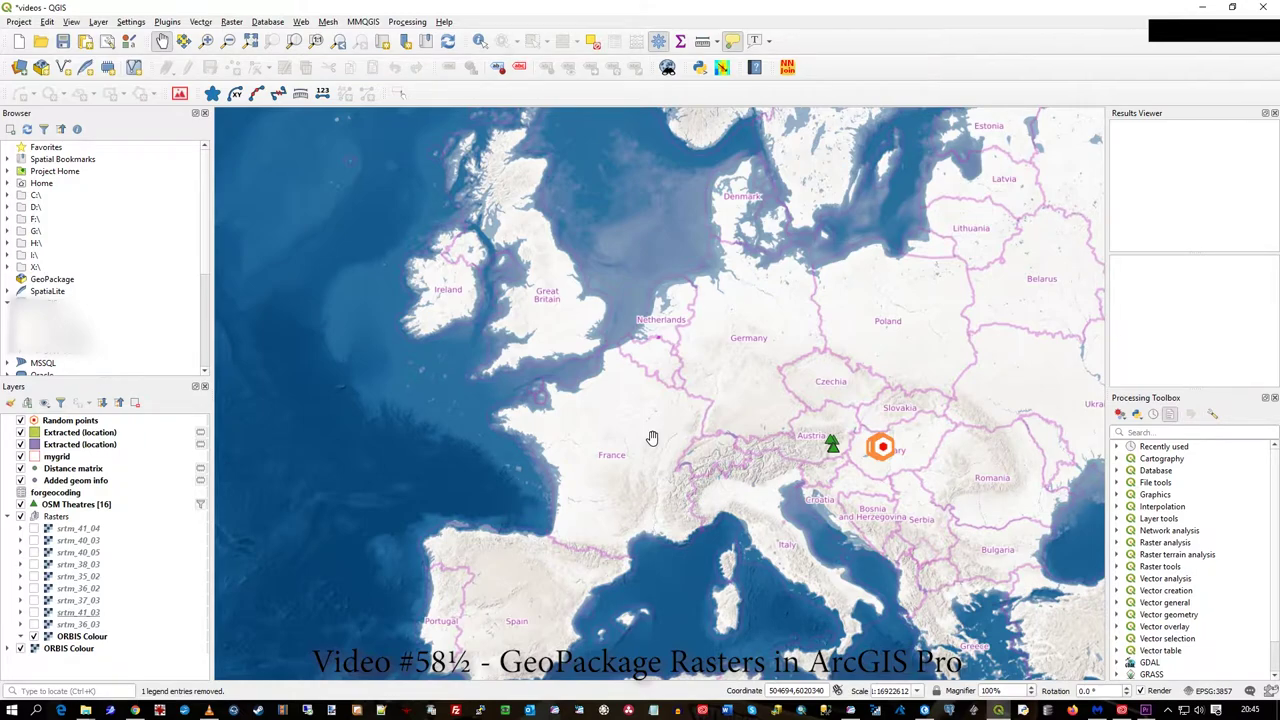
pyautogui.moveTo(746, 394); pyautogui.dragTo(719, 389)
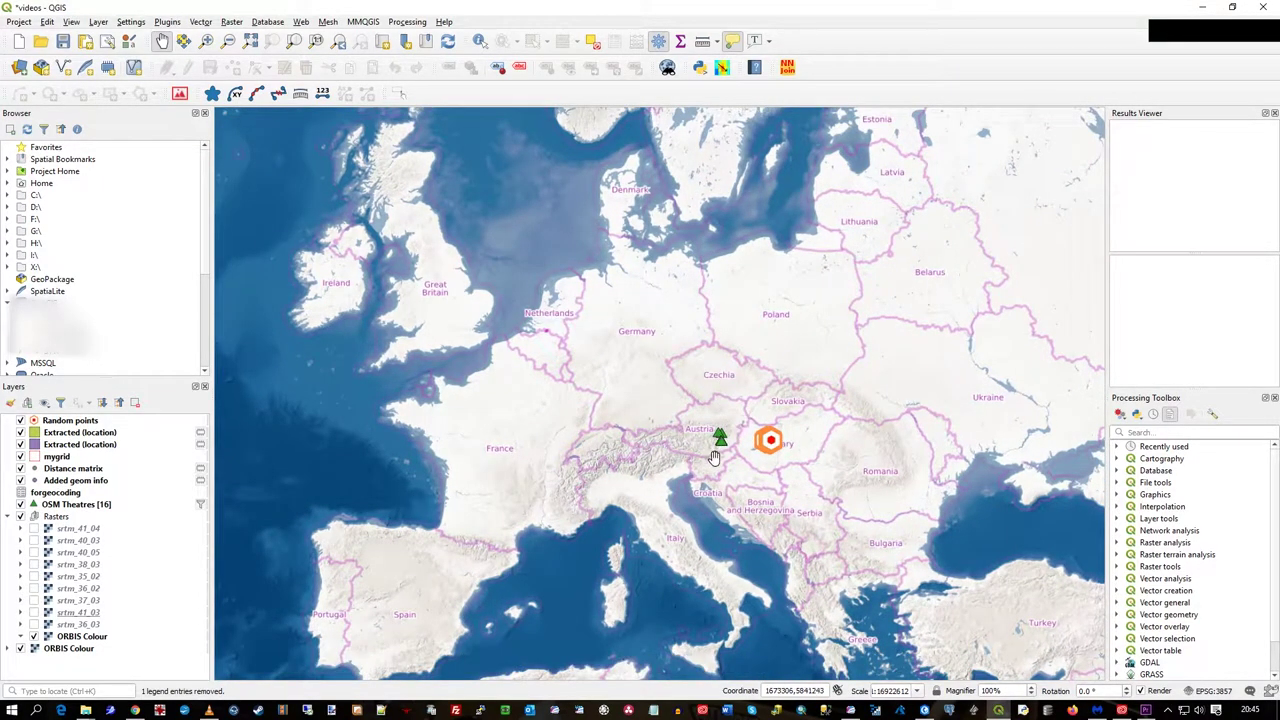
pyautogui.scroll(1, 717, 456)
pyautogui.moveTo(660, 447); pyautogui.dragTo(763, 421)
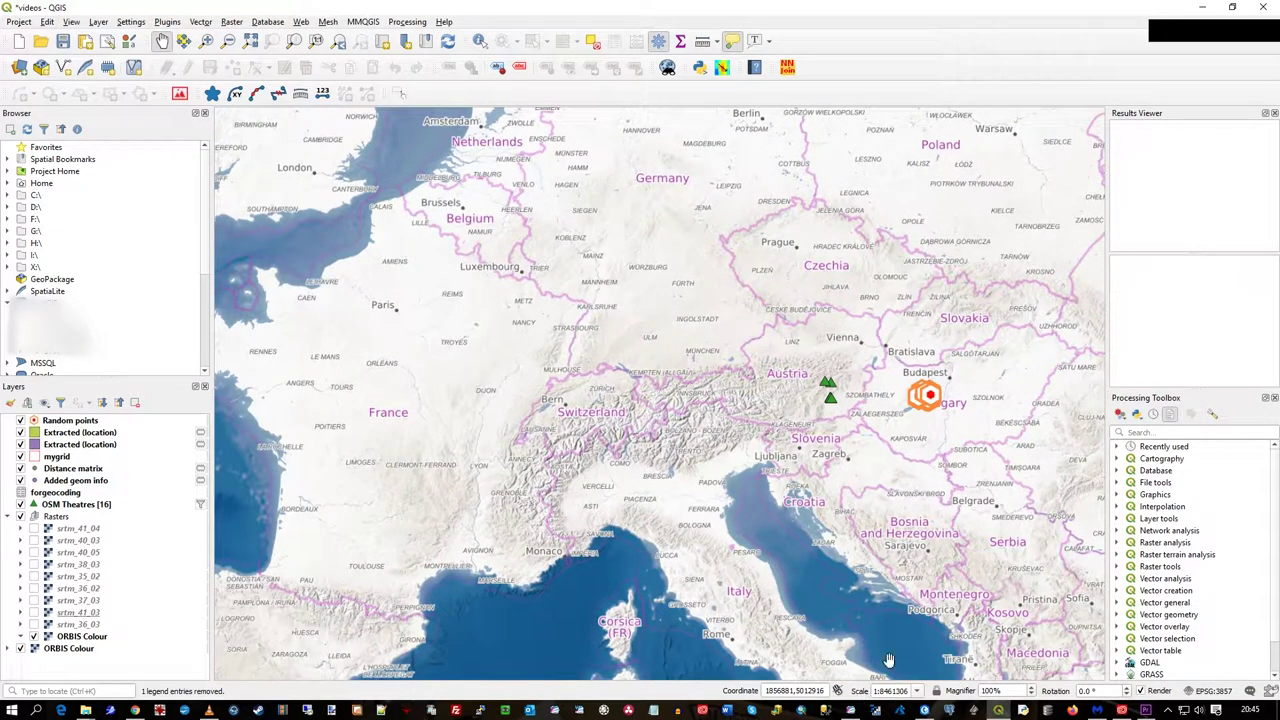
pyautogui.moveTo(897, 405); pyautogui.dragTo(735, 358)
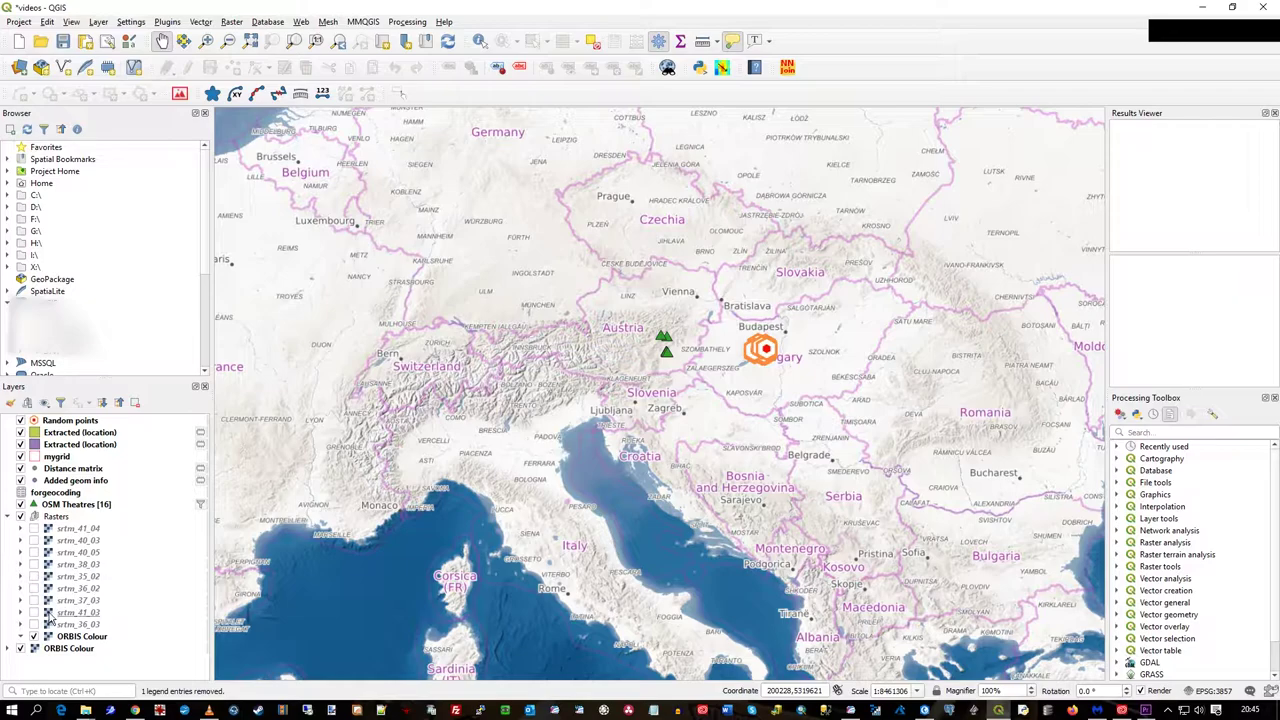
pyautogui.hotkey('ctrl', 'shift', 'f')
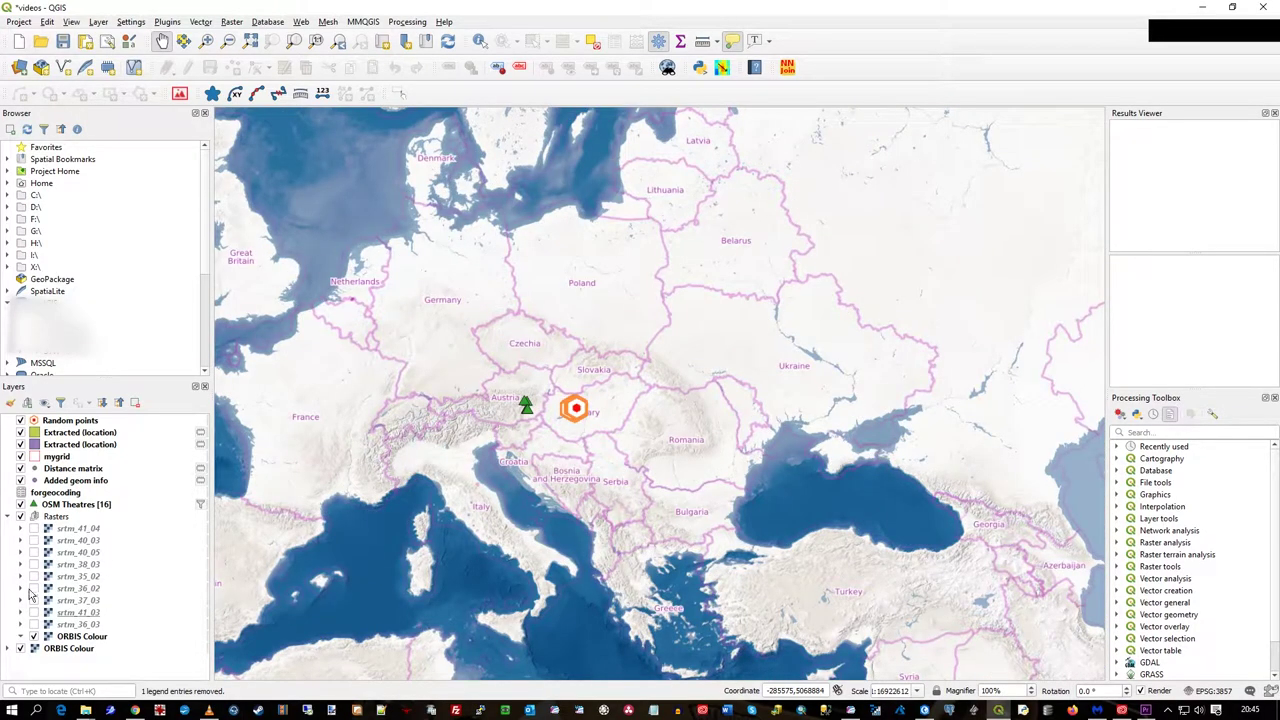
# Step: Switch on the srtm_36_02 elevation tile and zoom in on Britain
pyautogui.click(34, 588)
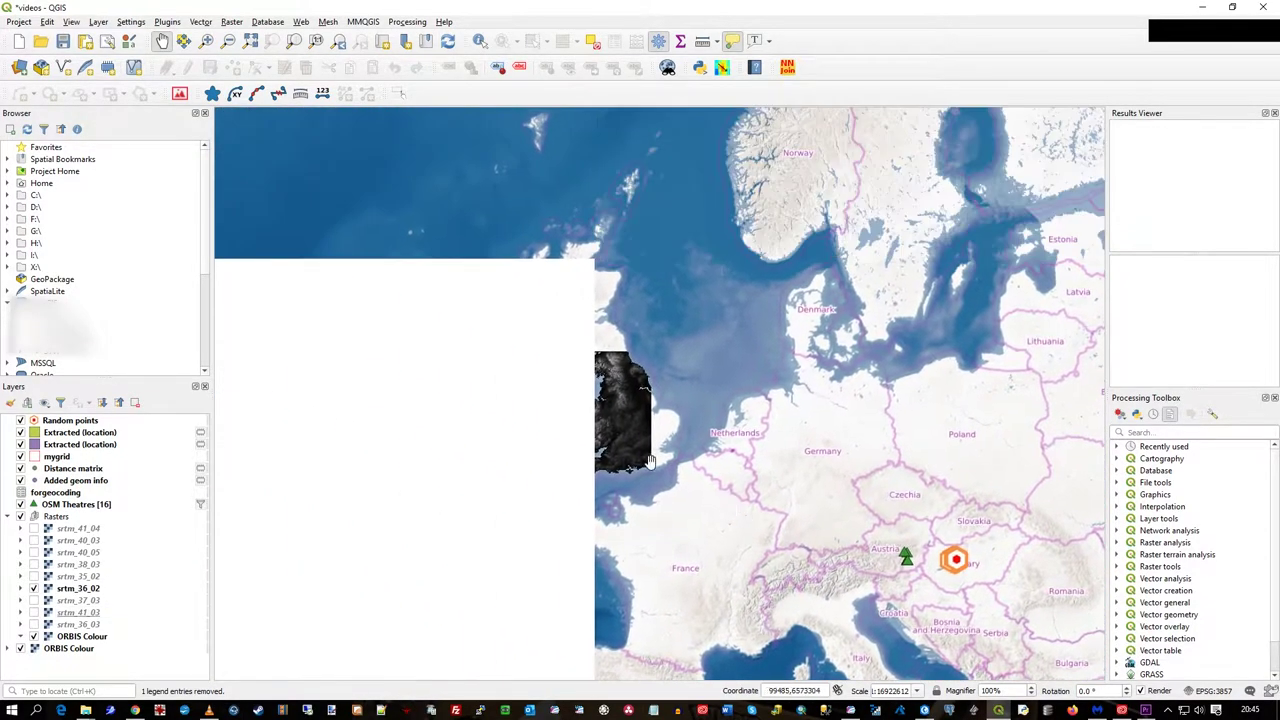
pyautogui.scroll(3, 575, 425)
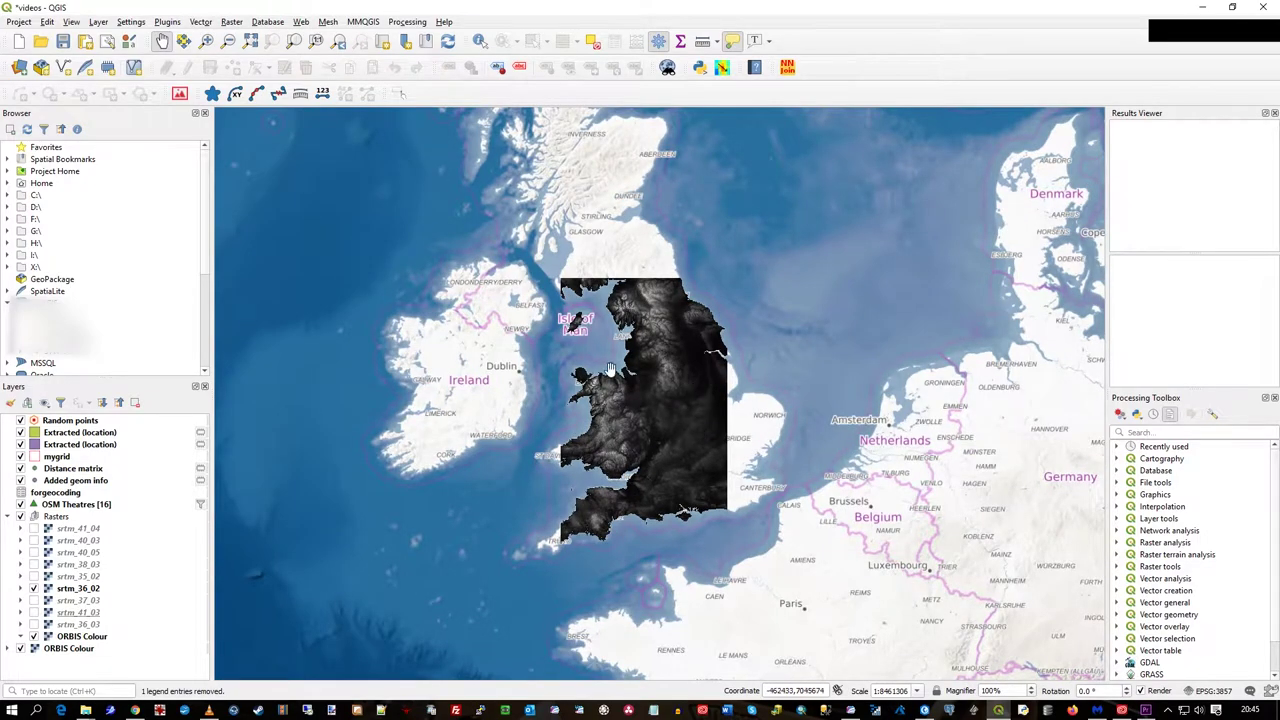
pyautogui.scroll(1, 580, 429)
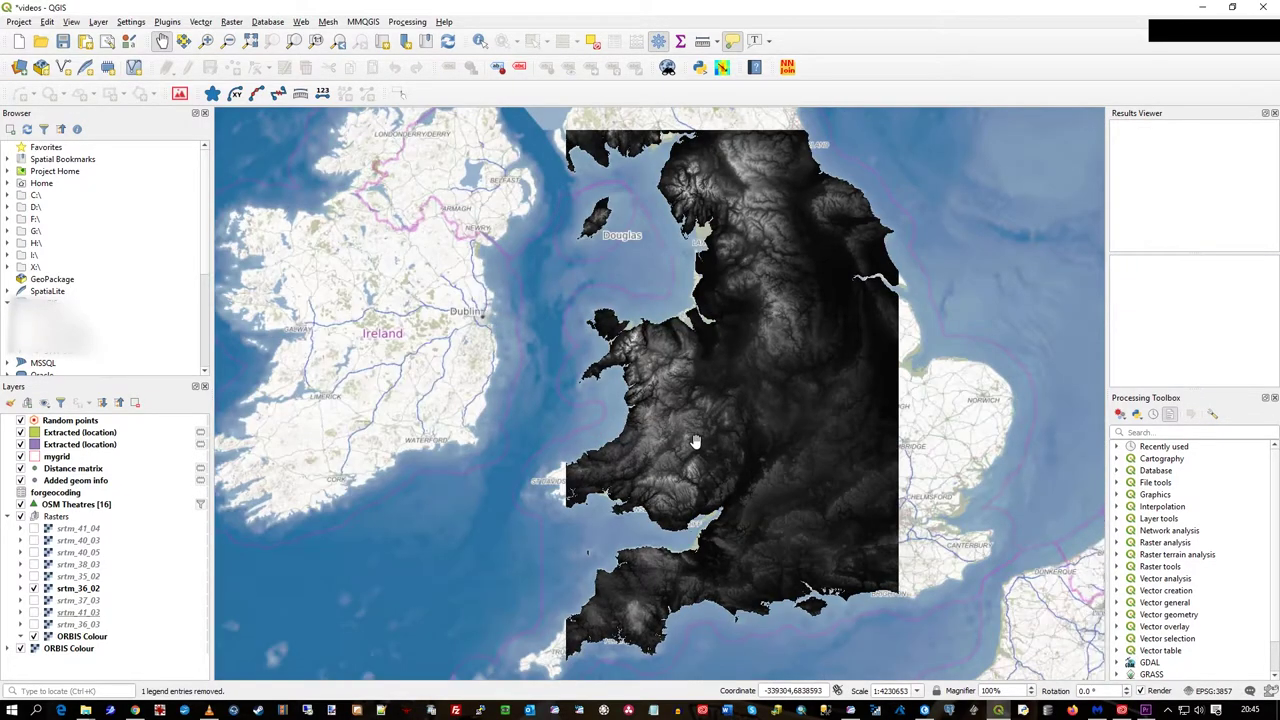
pyautogui.scroll(-1, 700, 449)
# Step: Save srtm_36_02 as GeoPackage mygeopack.gpkg, layer myrasteruk, rendered image output
pyautogui.rightClick(86, 590)
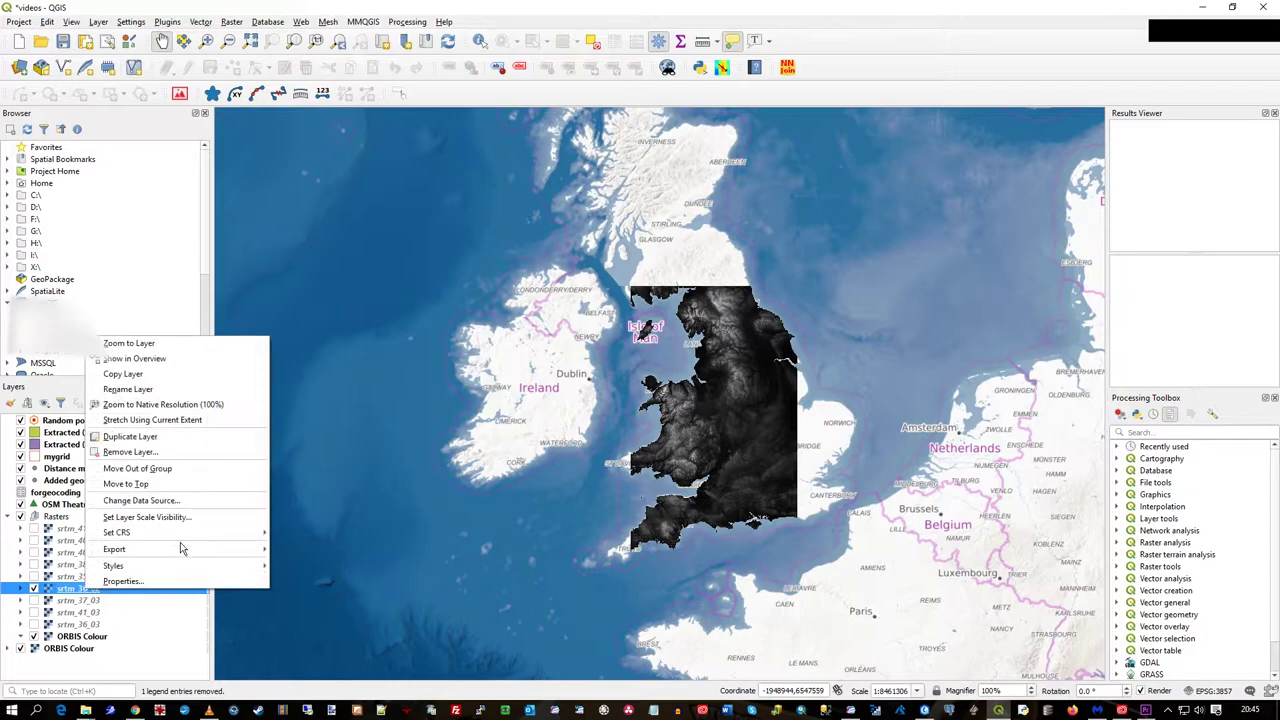
pyautogui.moveTo(170, 549)
pyautogui.click(303, 549)
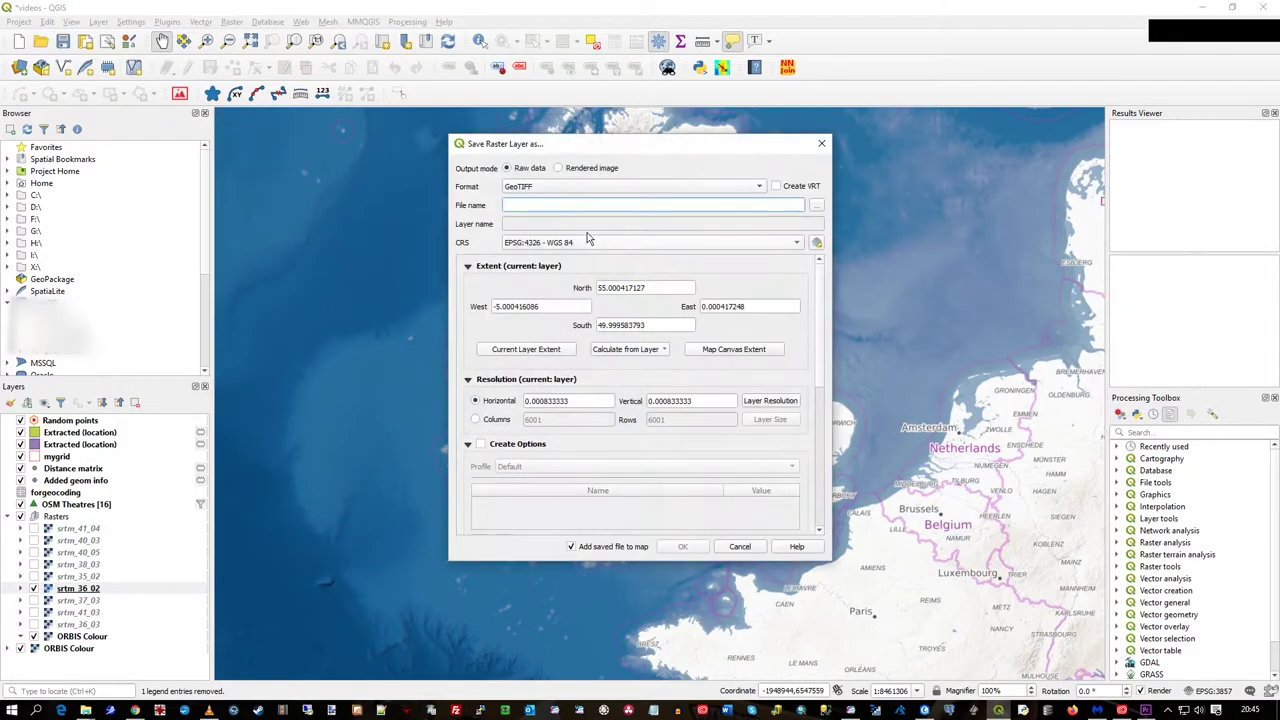
pyautogui.click(650, 190)
pyautogui.click(567, 60)
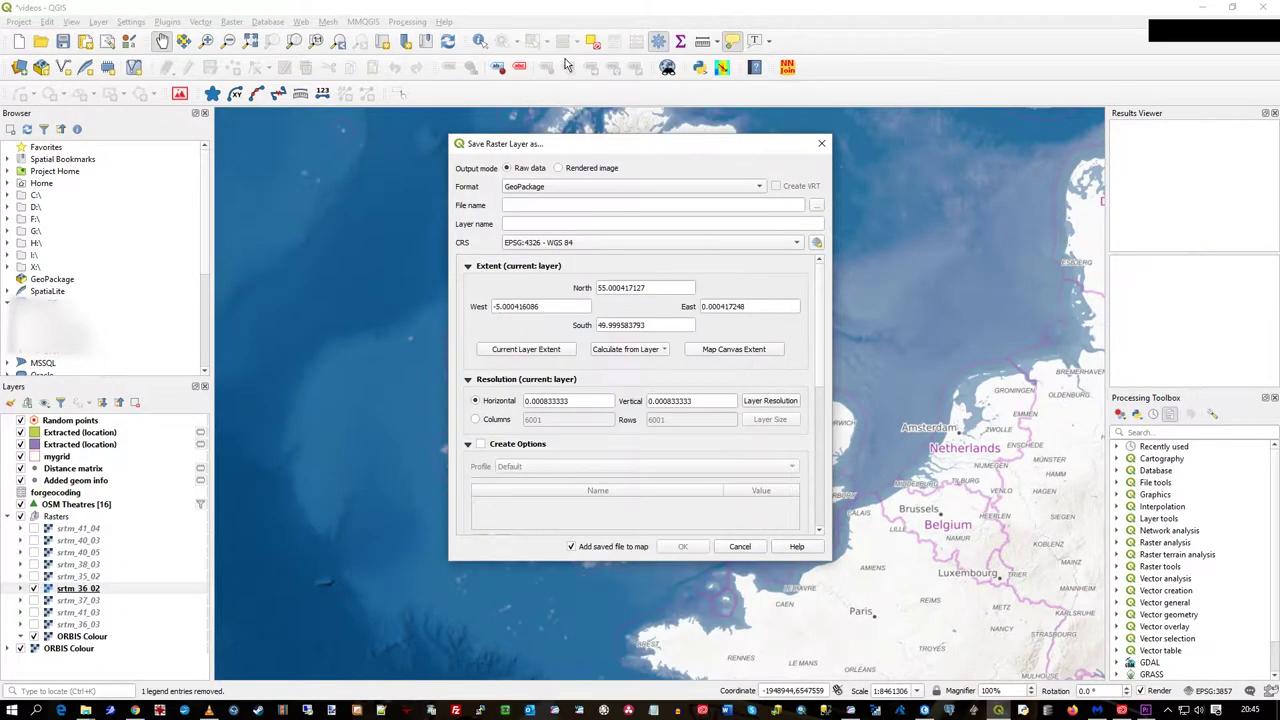
pyautogui.click(815, 208)
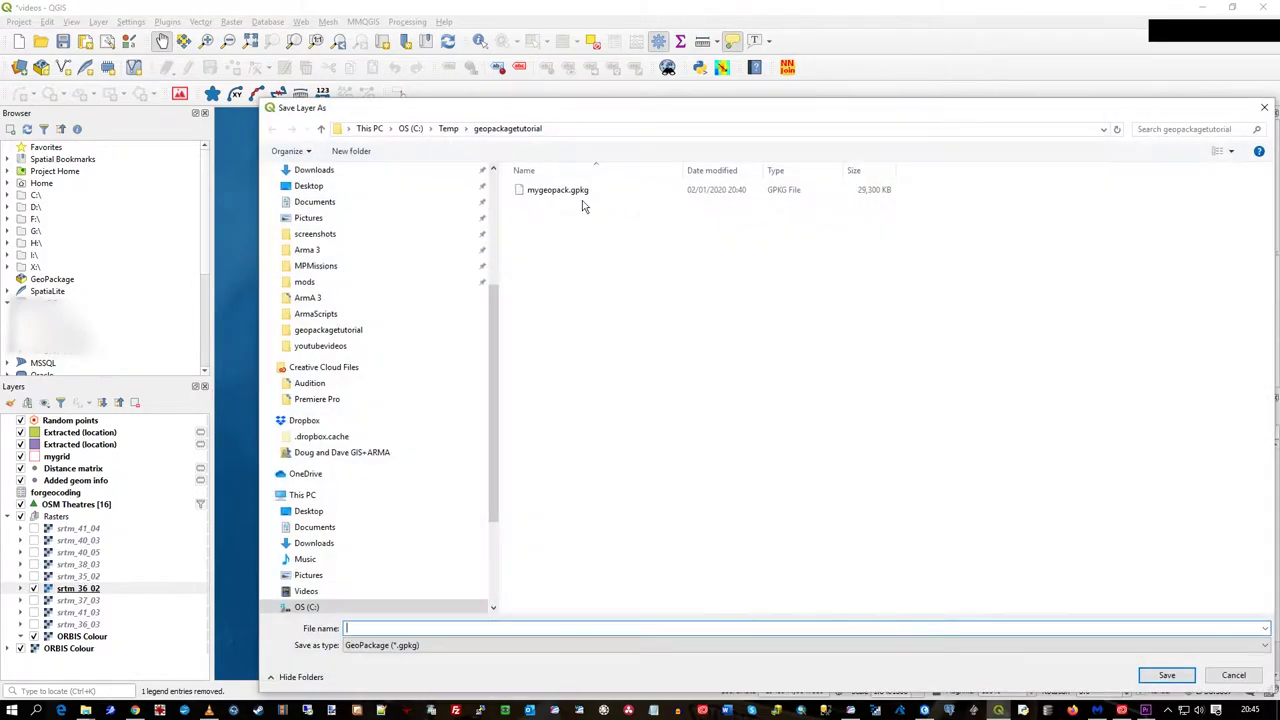
pyautogui.click(580, 193)
pyautogui.click(1167, 675)
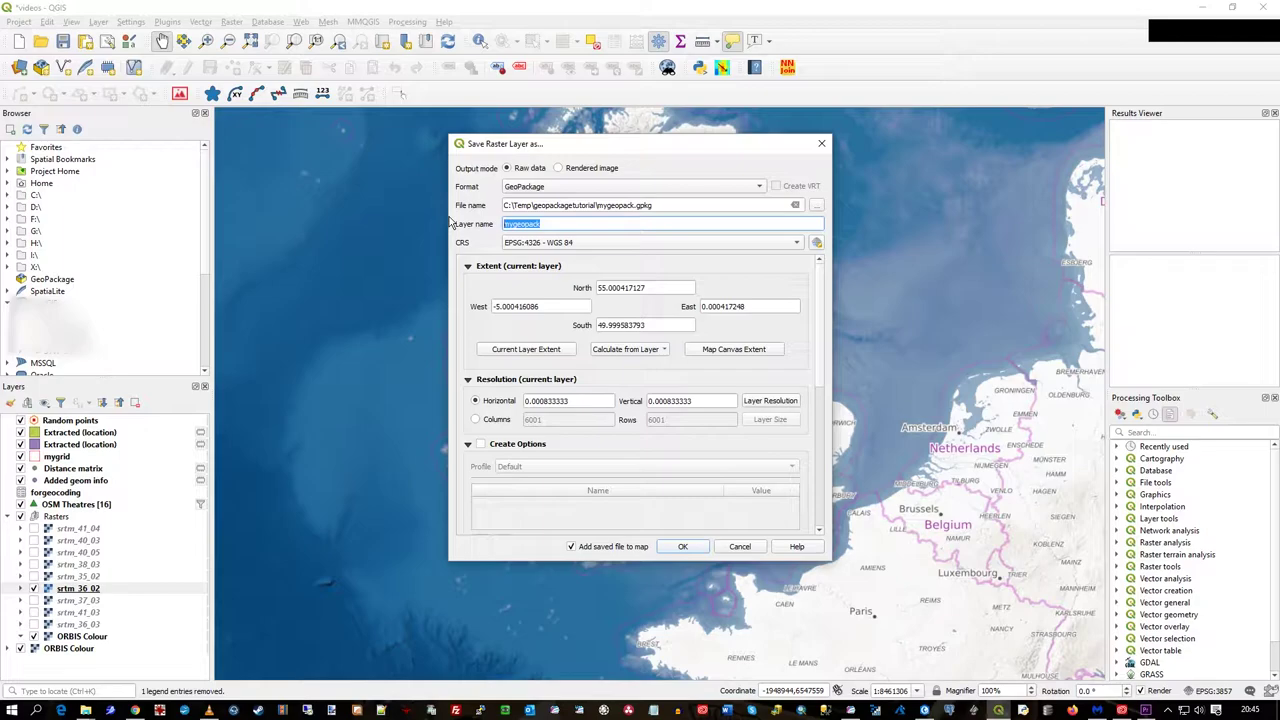
pyautogui.write('myrasteruk')
pyautogui.click(586, 169)
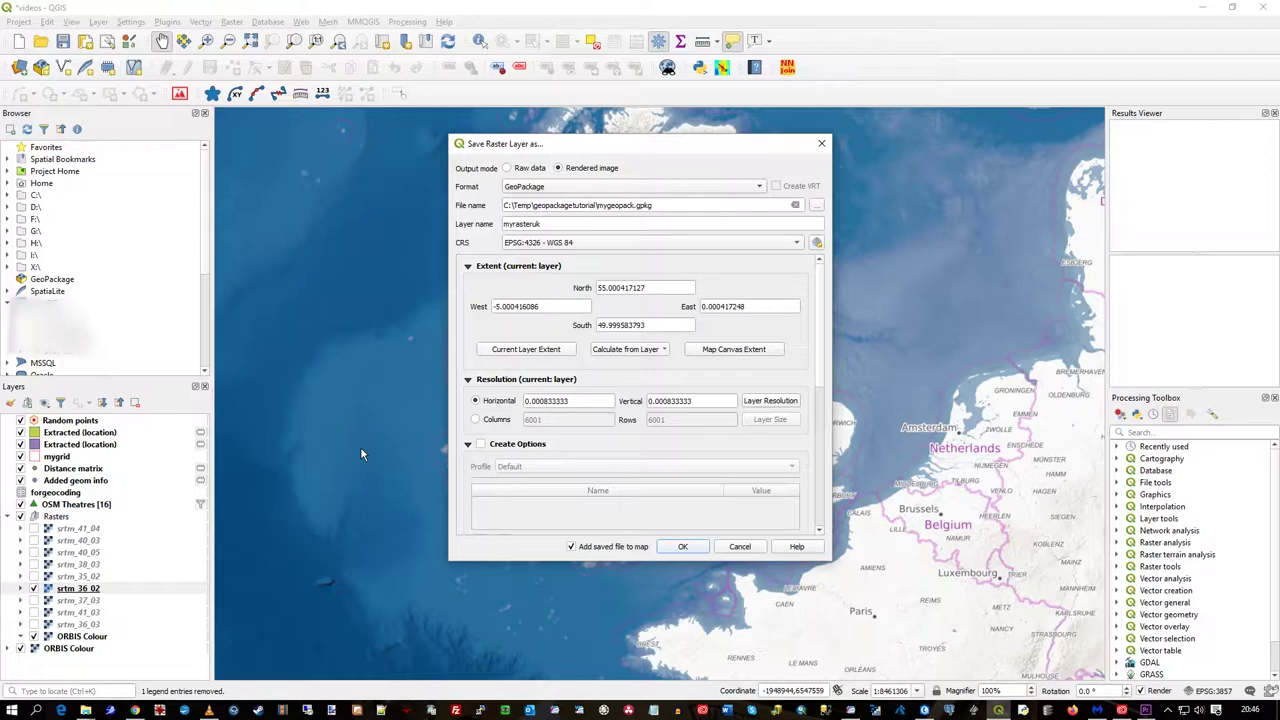
# Step: Set the export CRS to EPSG:3857 Pseudo-Mercator and export myrasteruk into mygeopack.gpkg
pyautogui.click(160, 708)
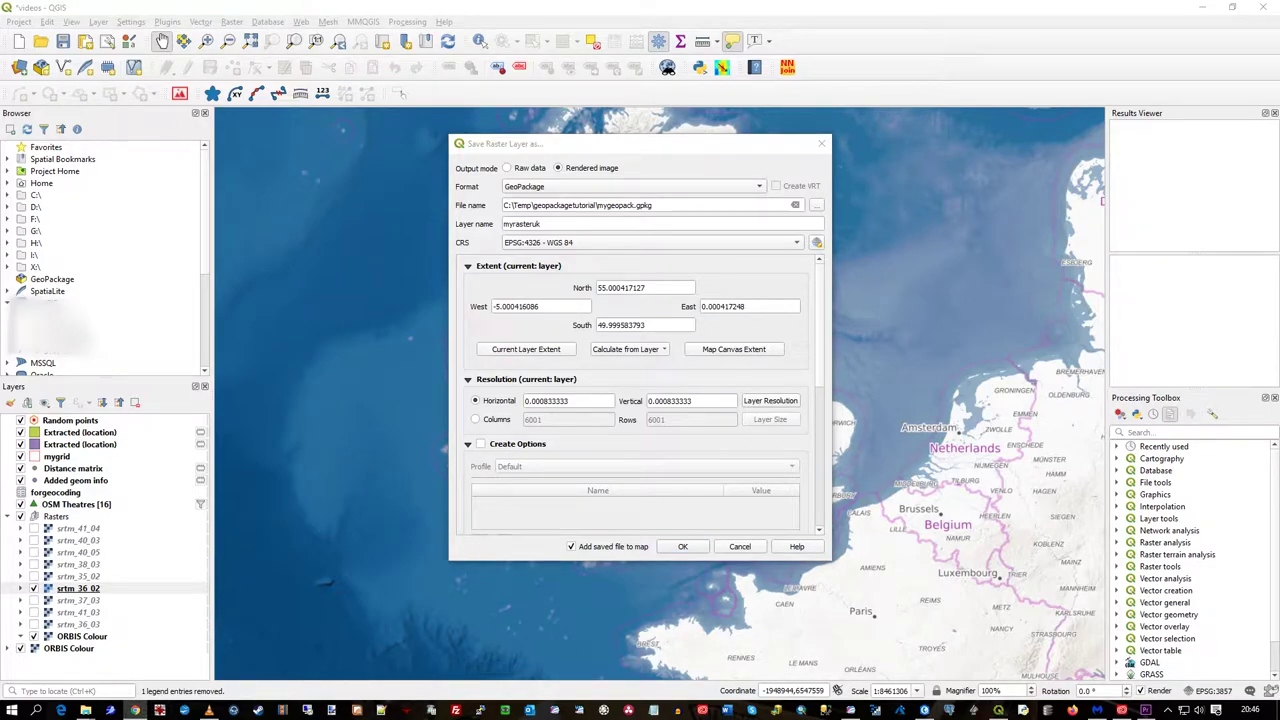
pyautogui.click(459, 247)
pyautogui.moveTo(665, 156); pyautogui.dragTo(690, 152)
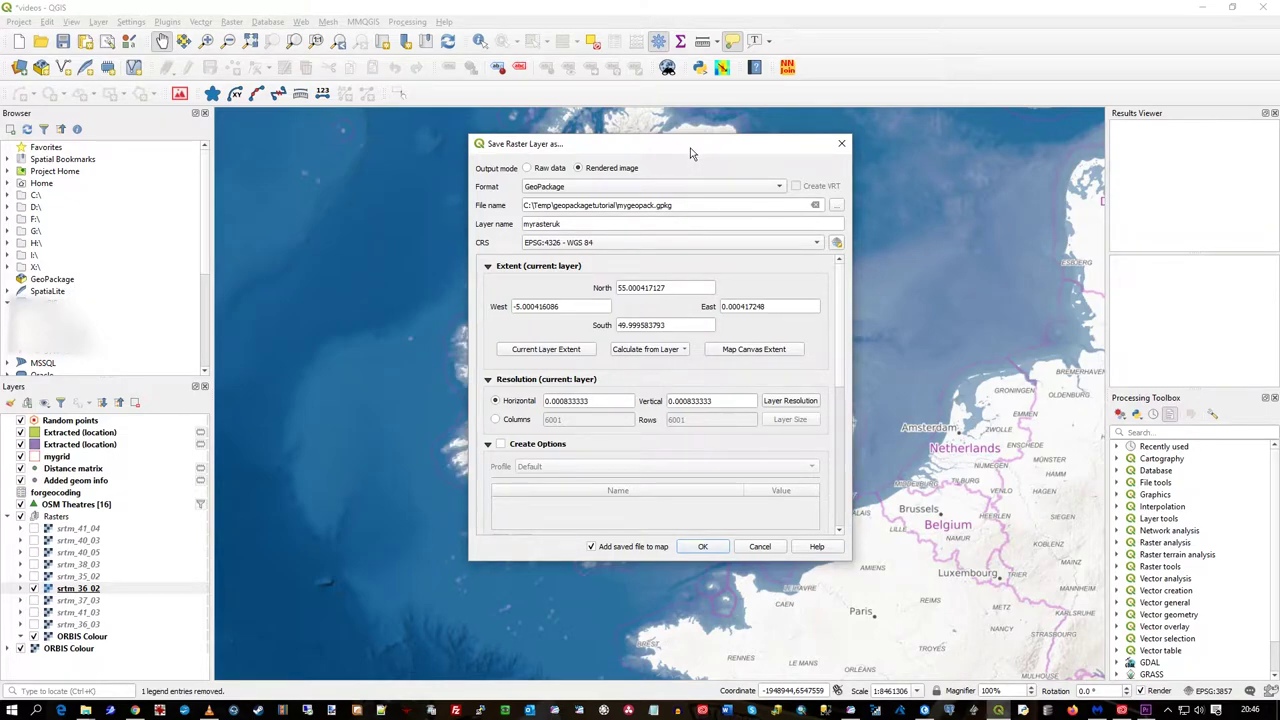
pyautogui.click(568, 244)
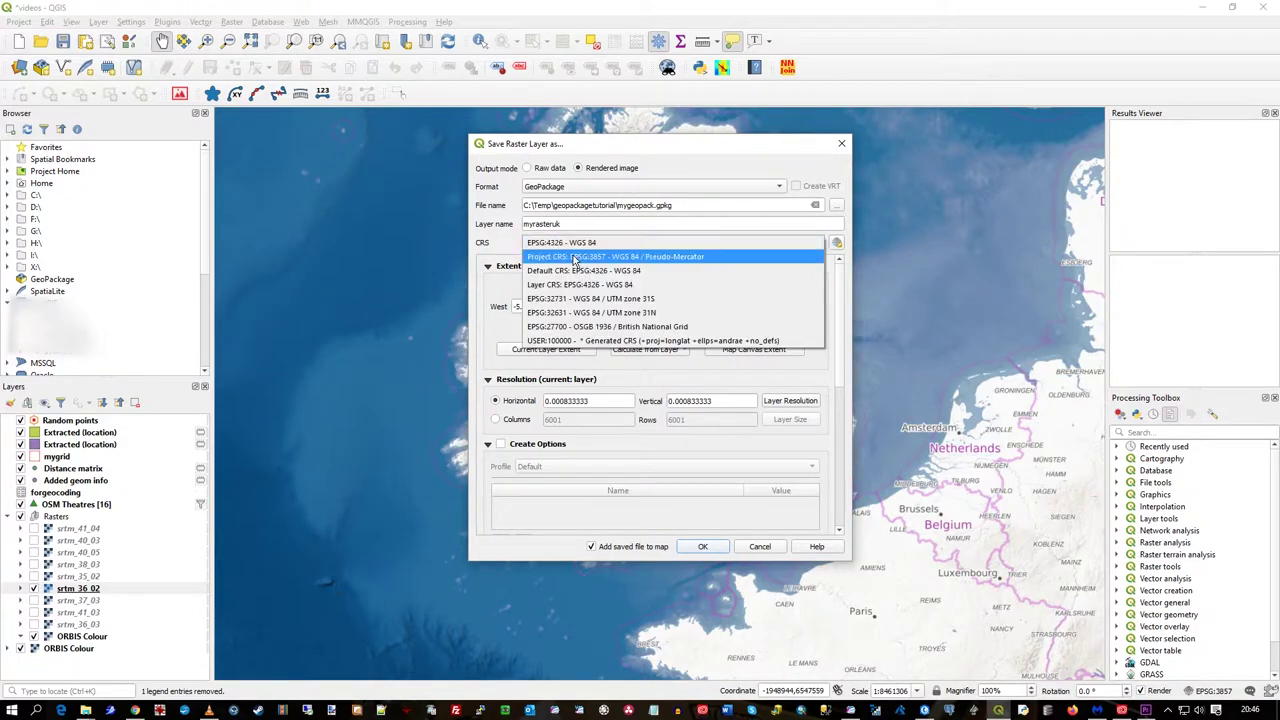
pyautogui.click(588, 255)
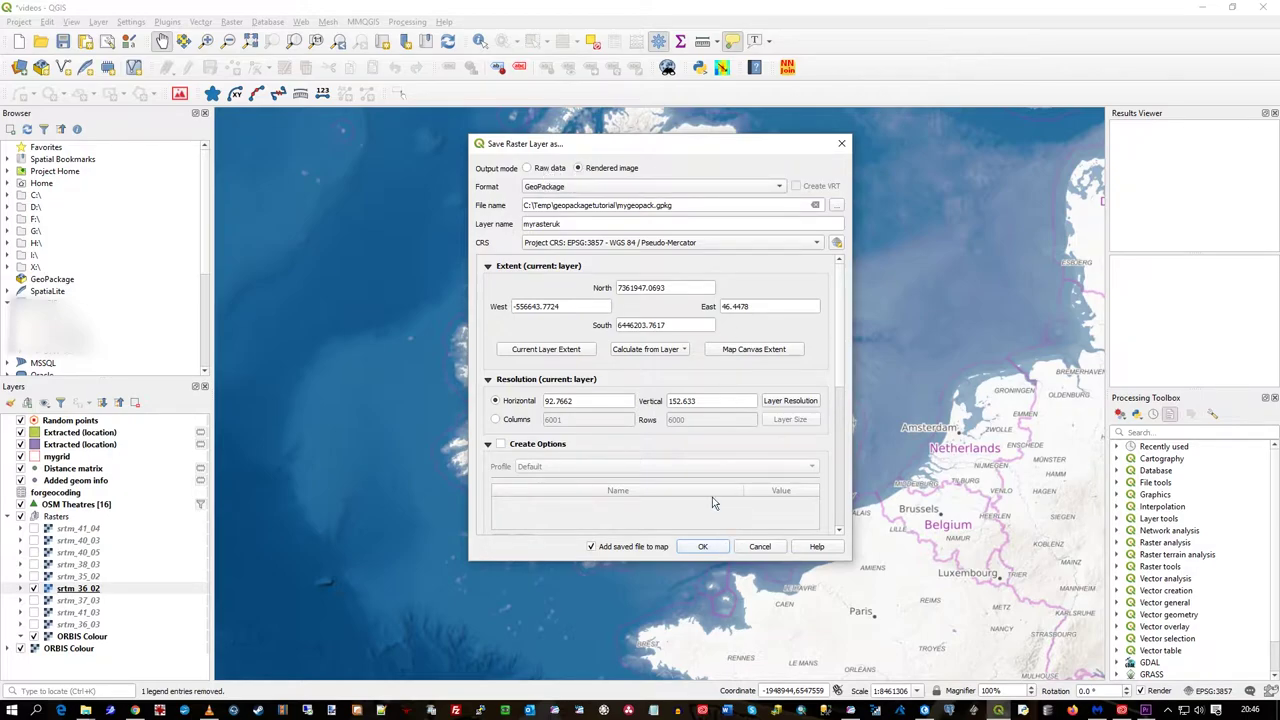
pyautogui.click(717, 547)
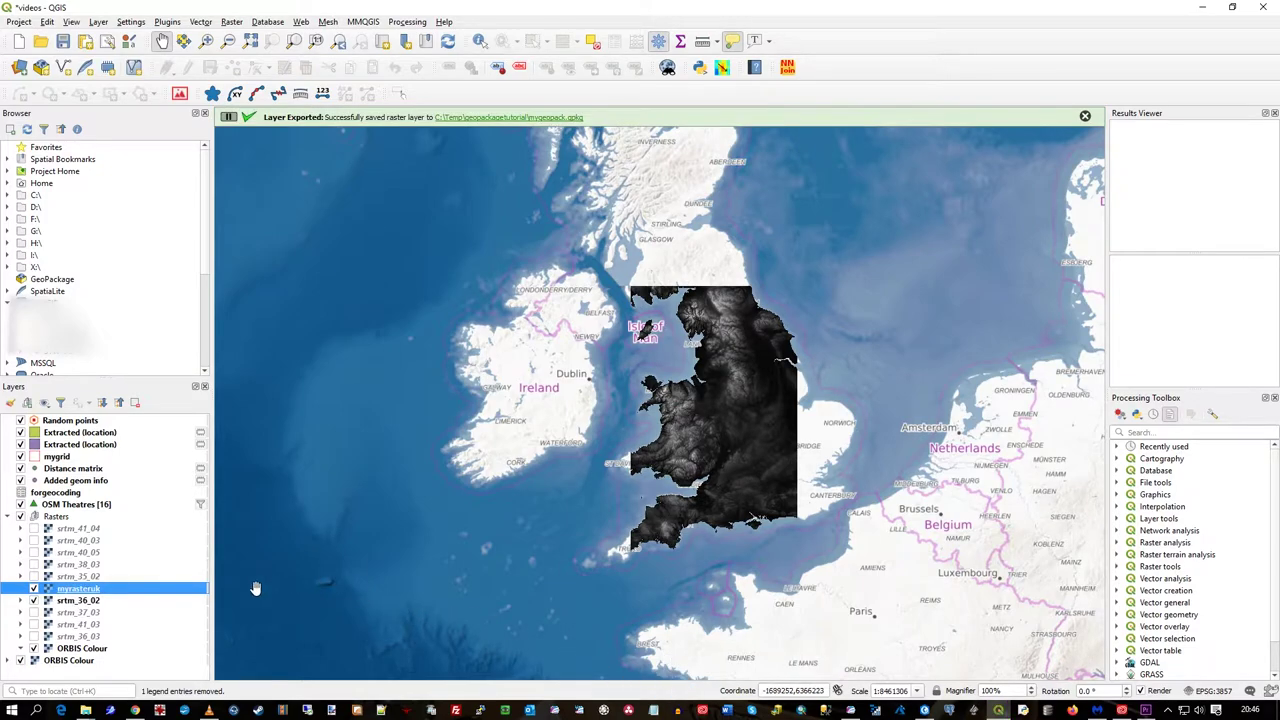
# Step: Hide both the srtm_36_02 and myrasteruk raster layers
pyautogui.click(34, 600)
pyautogui.click(34, 590)
pyautogui.click(34, 590)
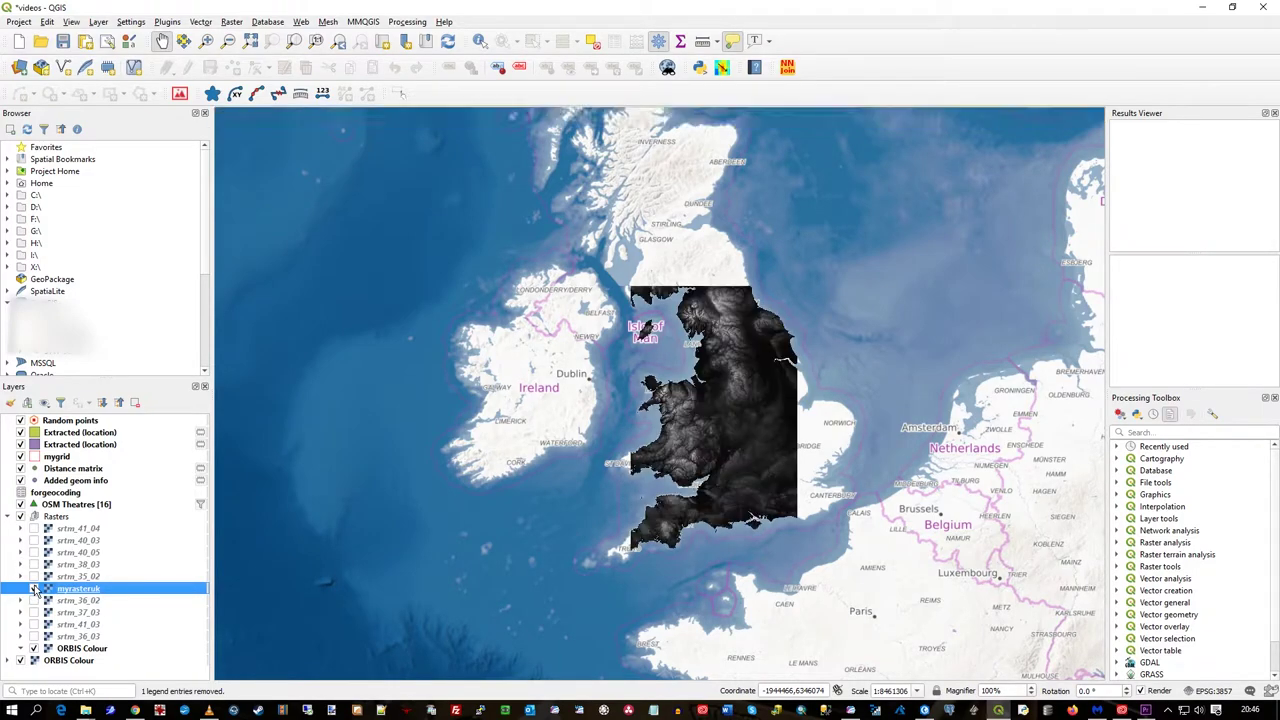
pyautogui.click(34, 590)
# Step: Review myrasteruk's description and band statistics in its properties, then cancel
pyautogui.doubleClick(34, 590)
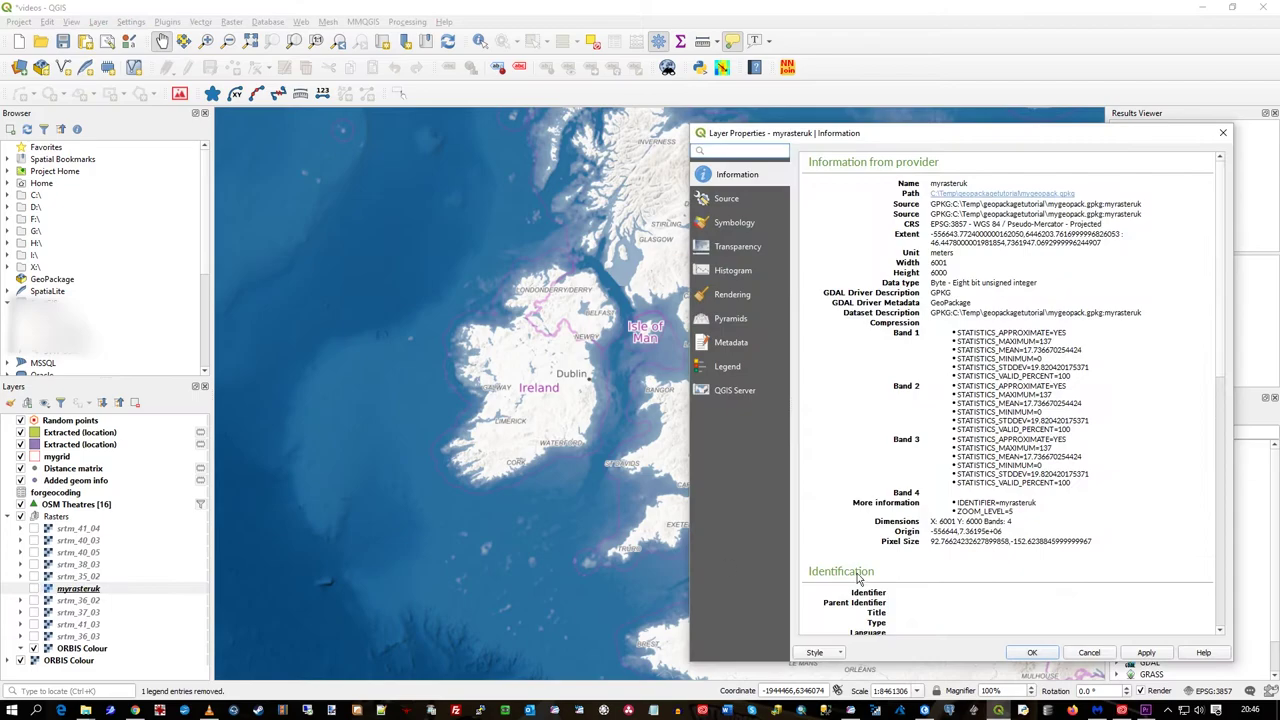
pyautogui.moveTo(1102, 316); pyautogui.dragTo(1097, 497)
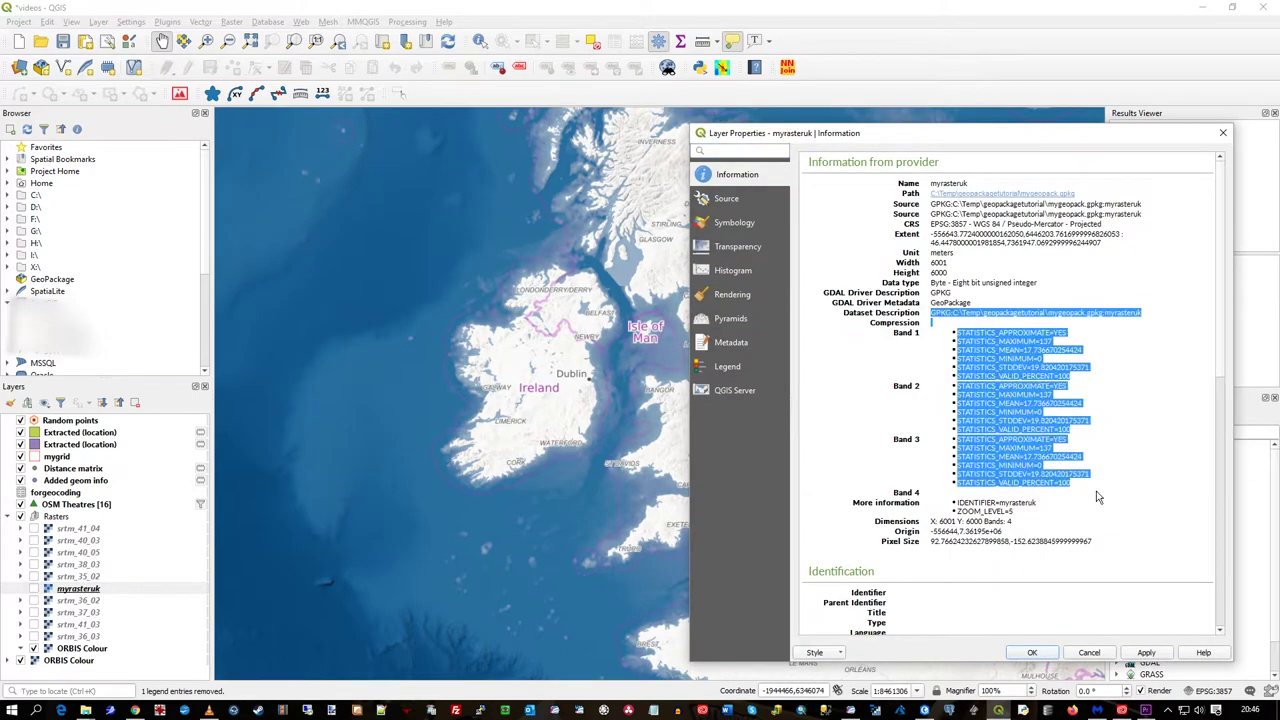
pyautogui.click(1099, 500)
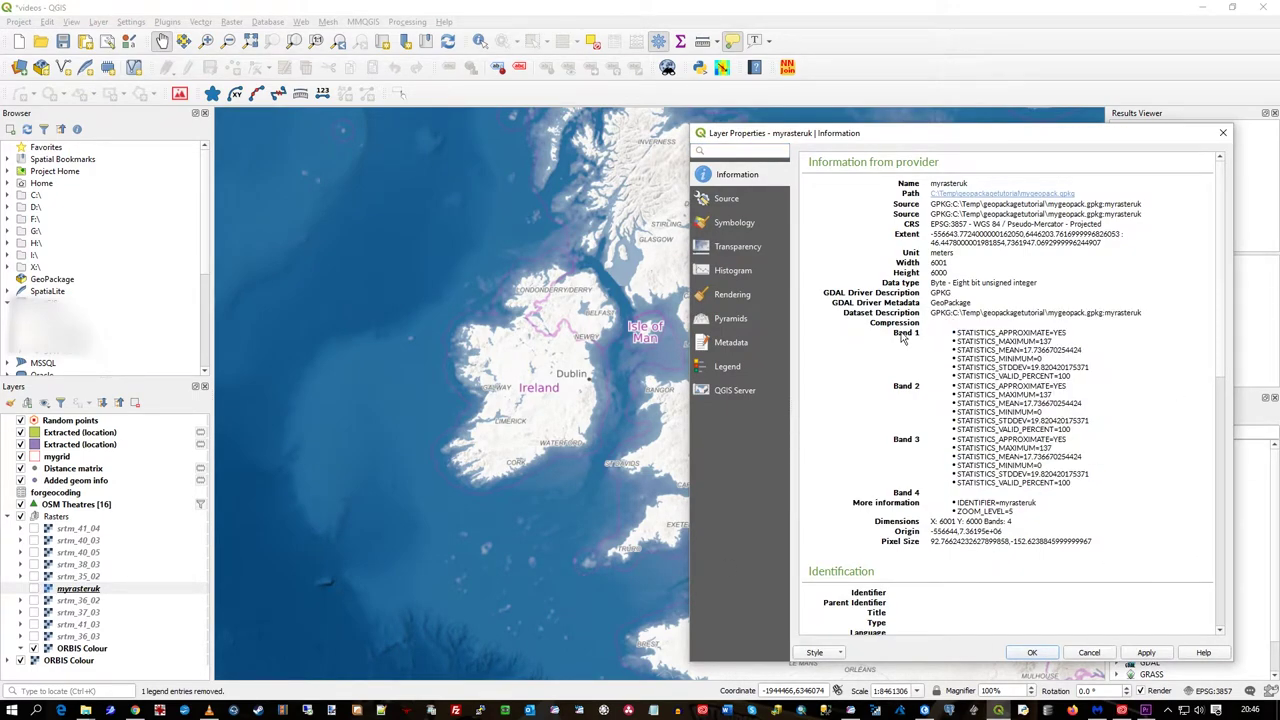
pyautogui.moveTo(903, 339); pyautogui.dragTo(1097, 494)
pyautogui.click(1095, 493)
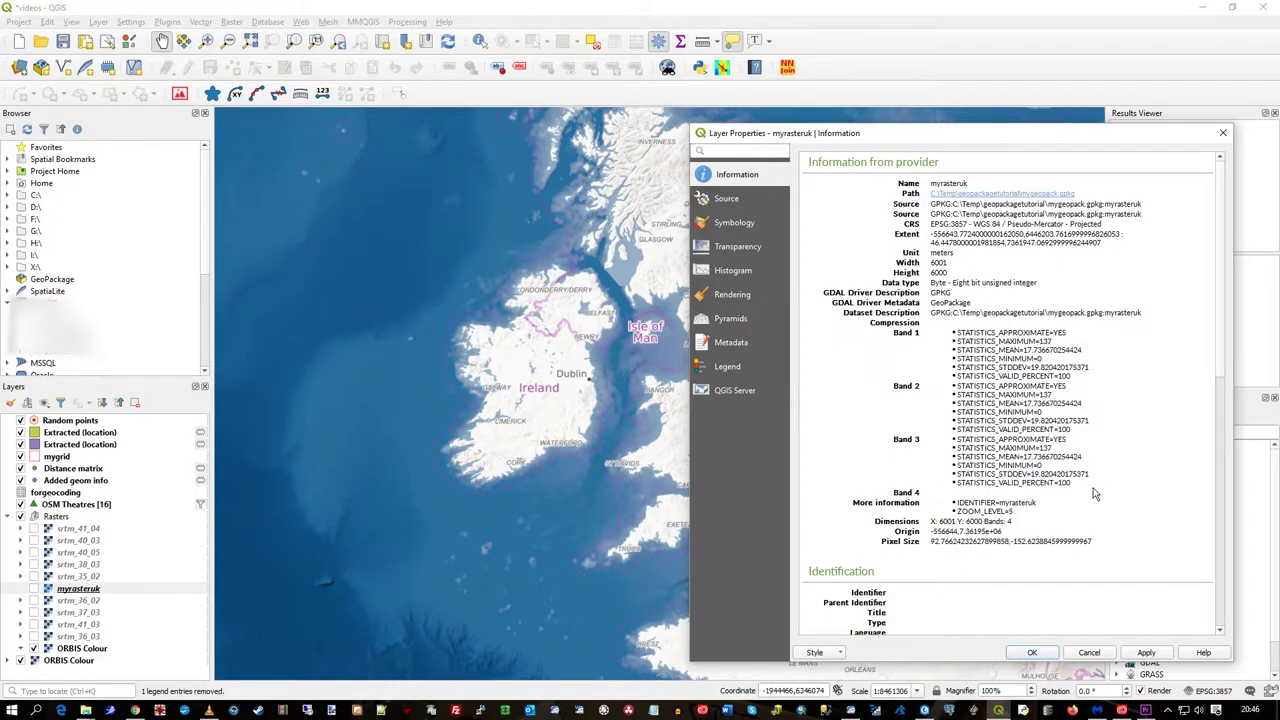
pyautogui.click(1089, 652)
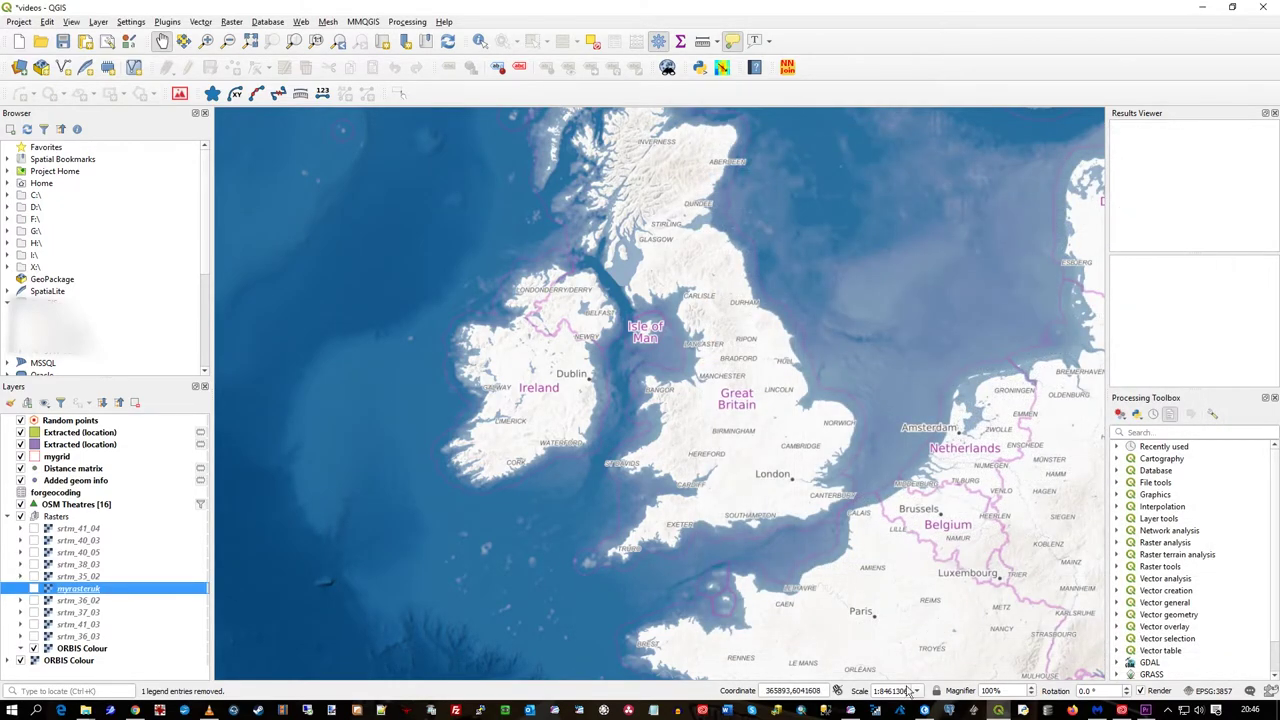
# Step: In ArcGIS Pro, remove the main.myraster table from the map contents
pyautogui.click(924, 710)
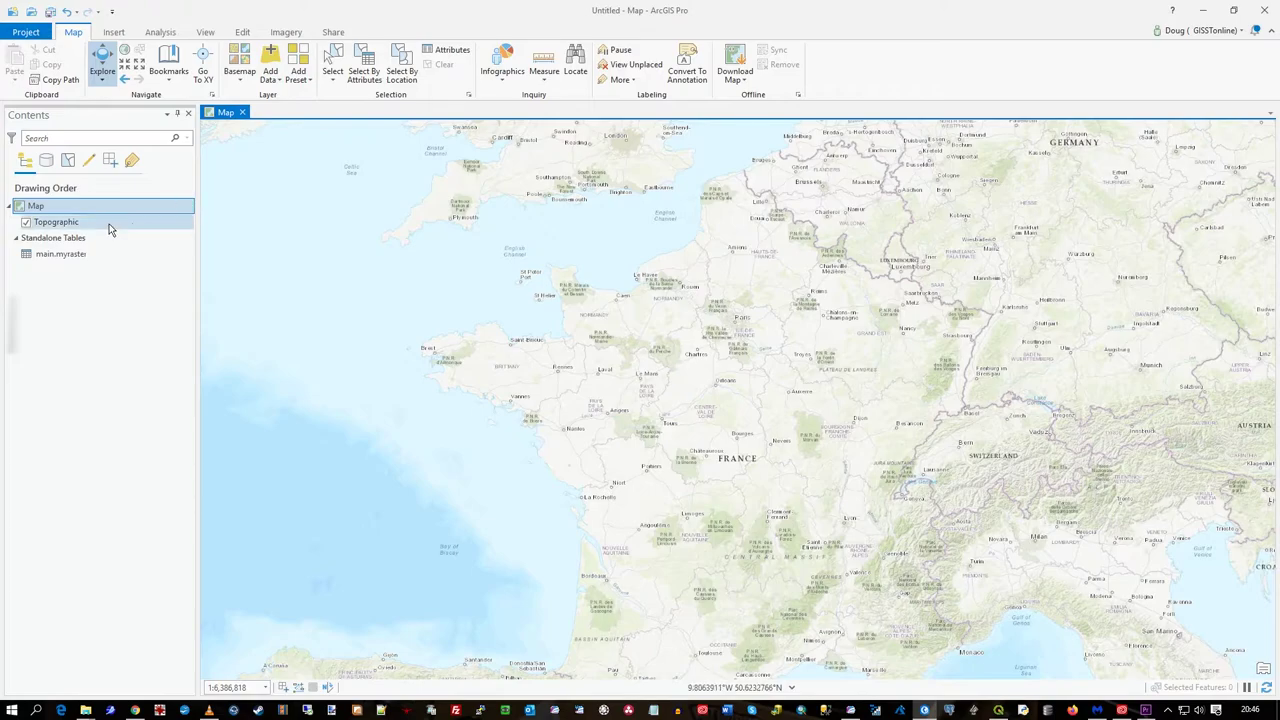
pyautogui.rightClick(82, 254)
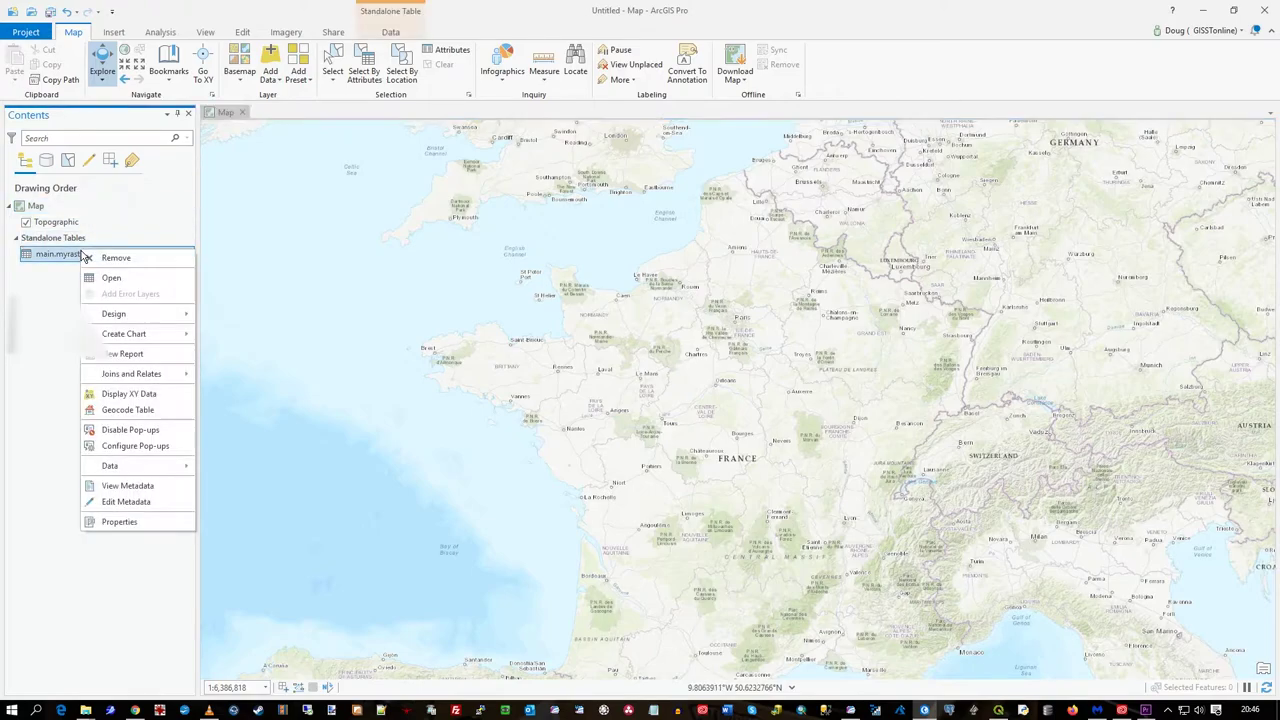
pyautogui.click(118, 260)
# Step: Add the main.myrasteruk raster from the refreshed mygeopack.gpkg to the map
pyautogui.click(270, 76)
pyautogui.click(289, 104)
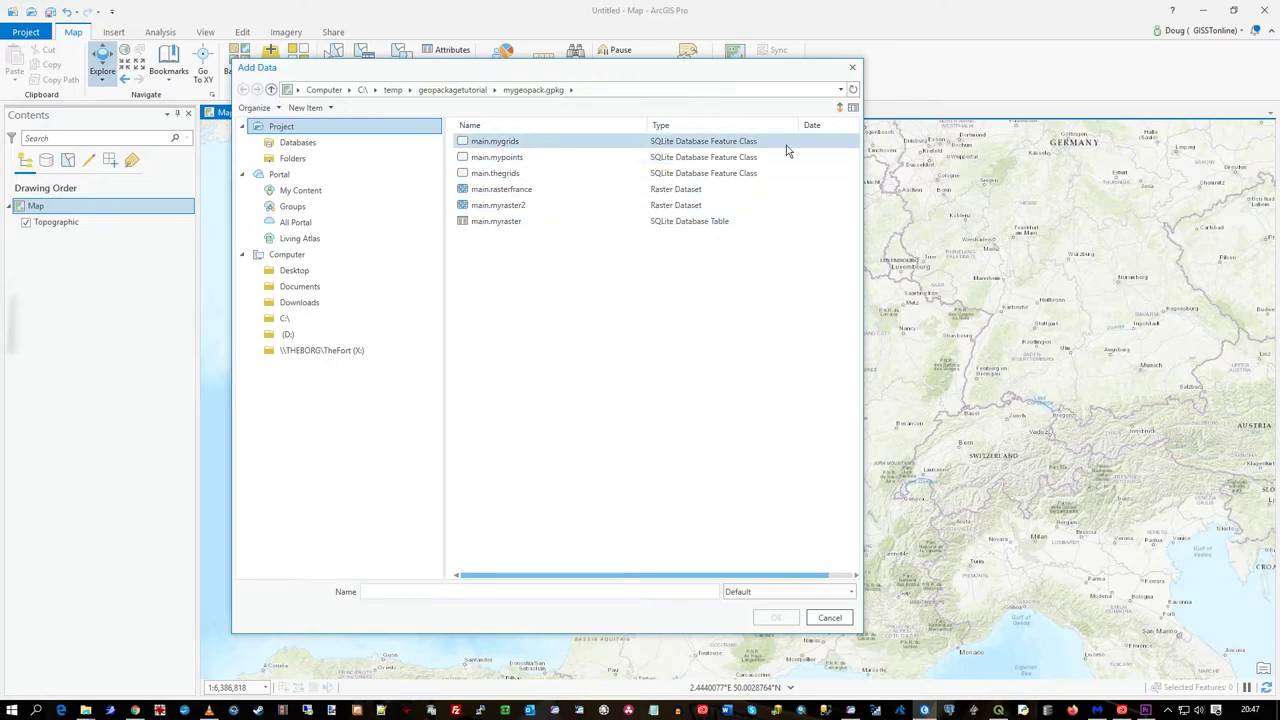
pyautogui.click(853, 90)
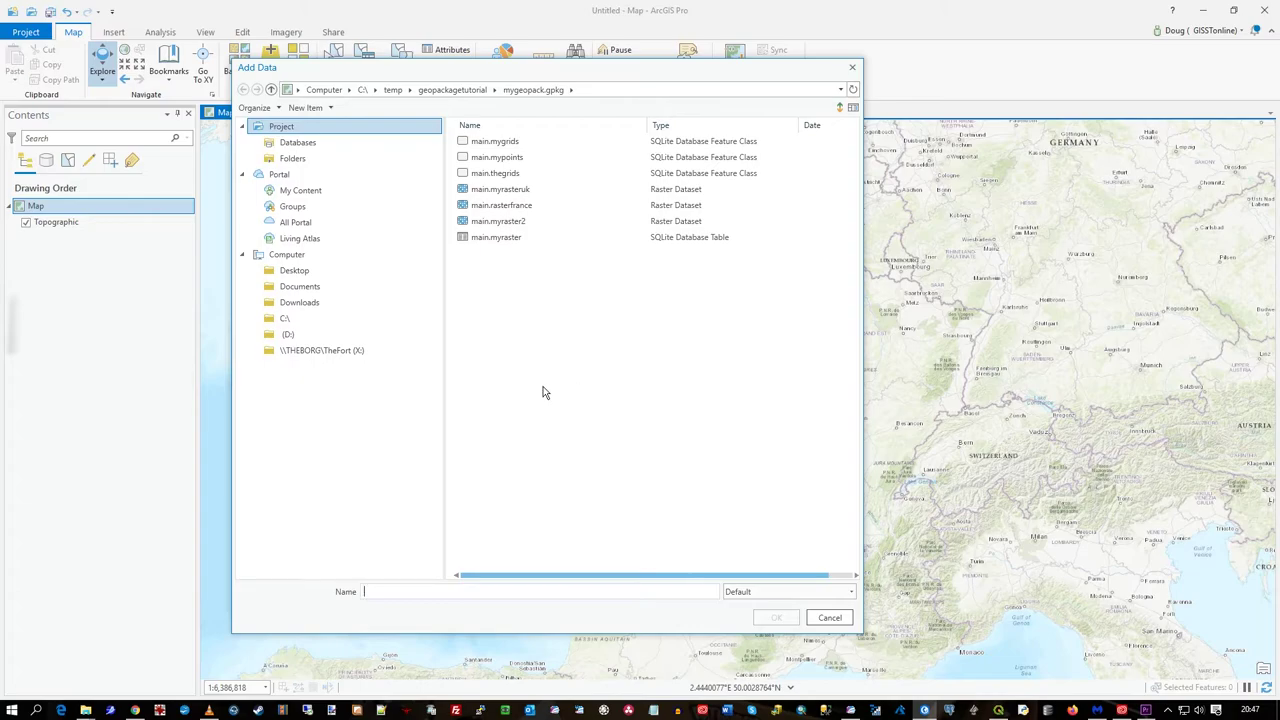
pyautogui.click(507, 192)
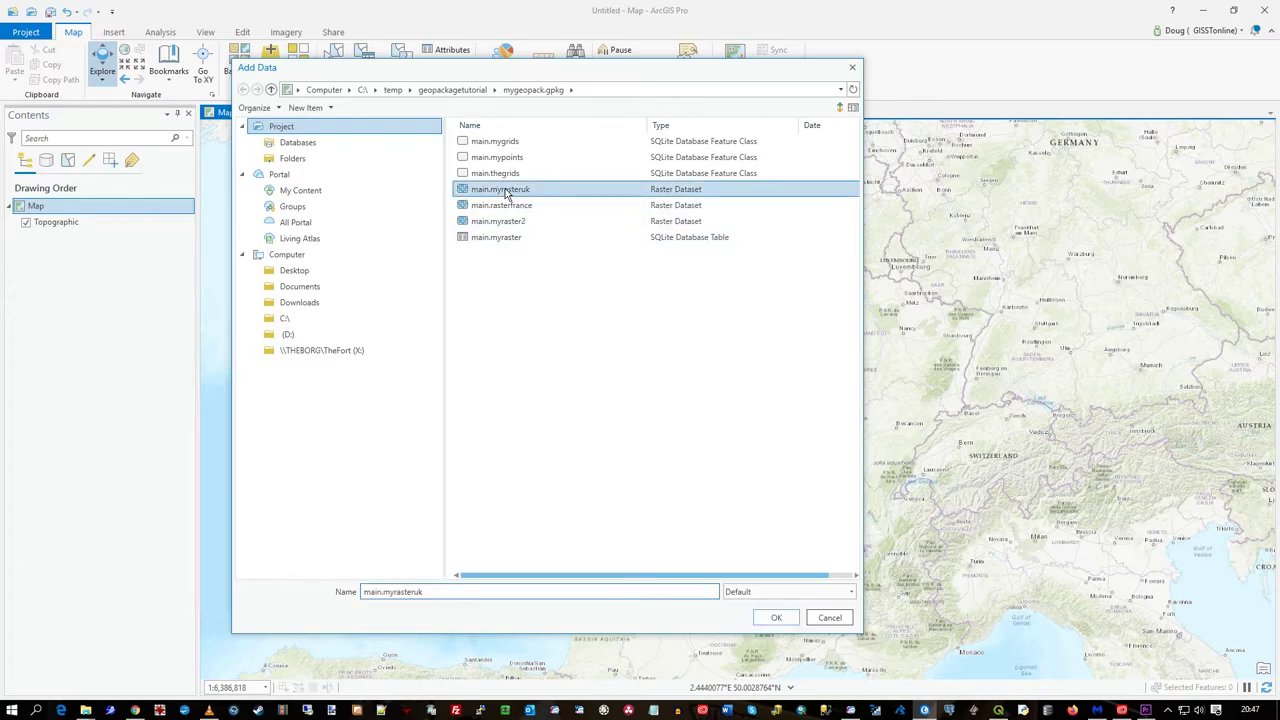
pyautogui.click(789, 620)
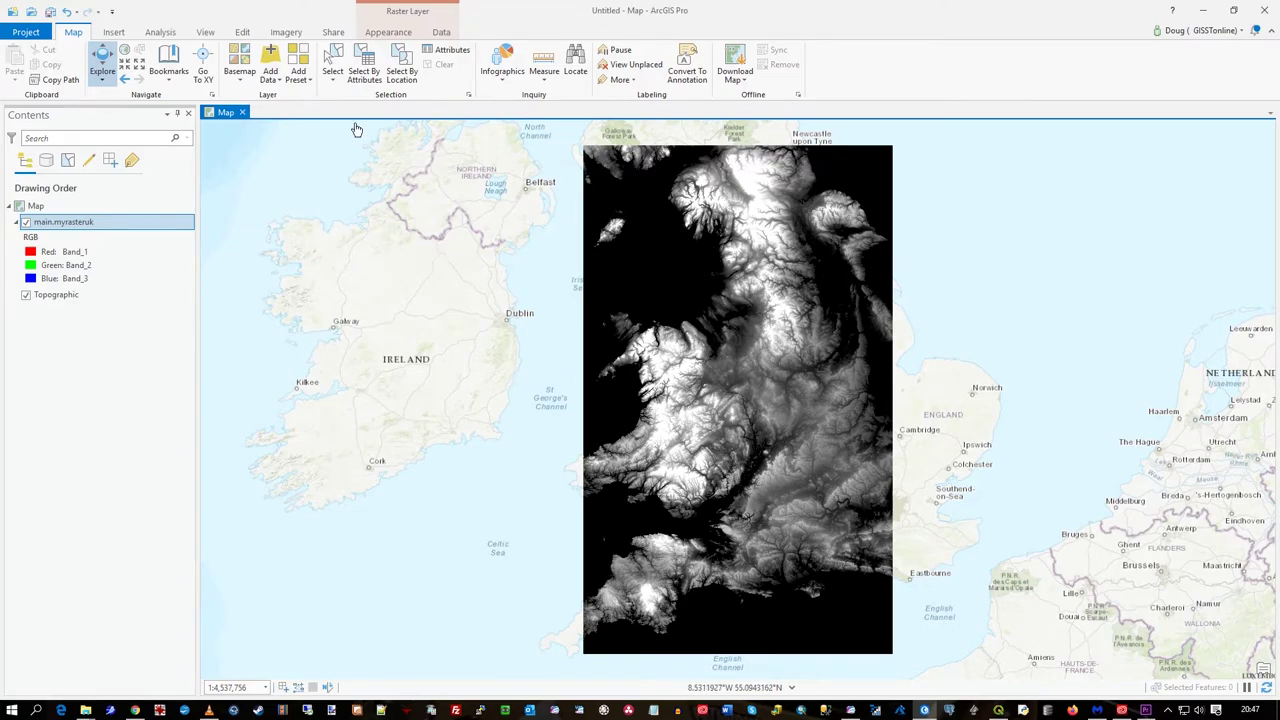
# Step: Add main.myraster from mygeopack.gpkg as a standalone table
pyautogui.click(298, 75)
pyautogui.click(270, 77)
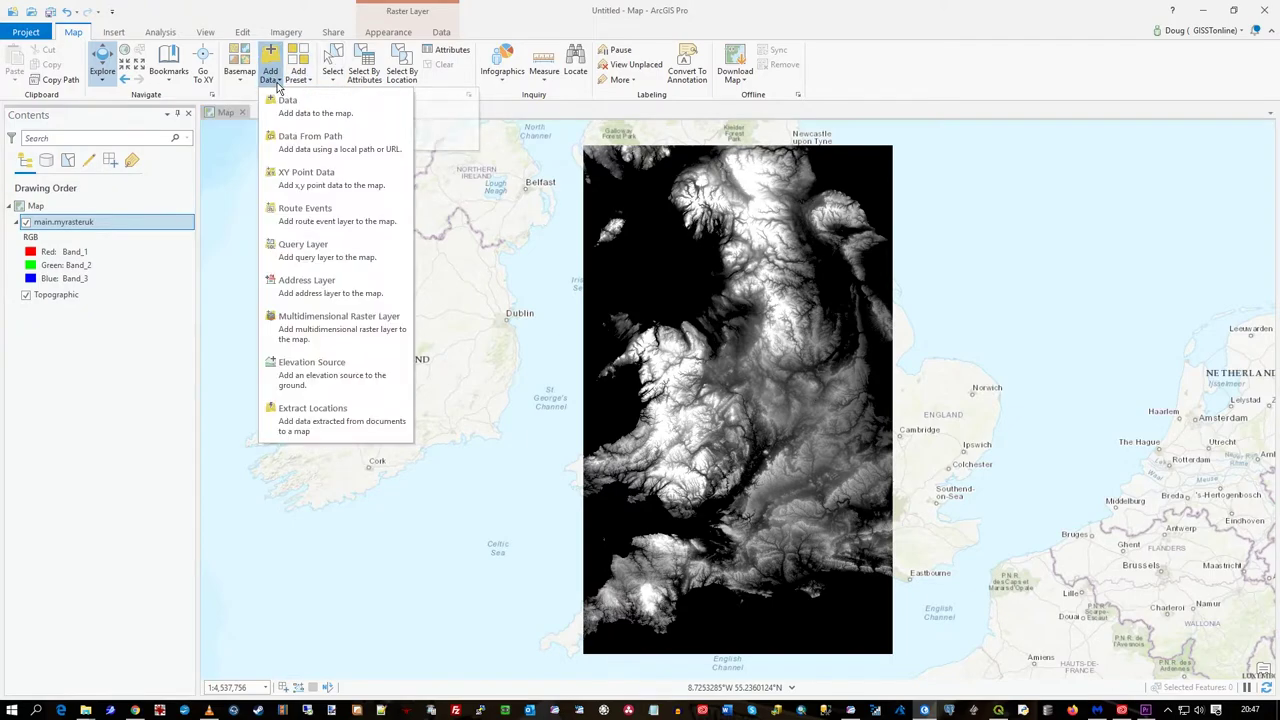
pyautogui.click(293, 115)
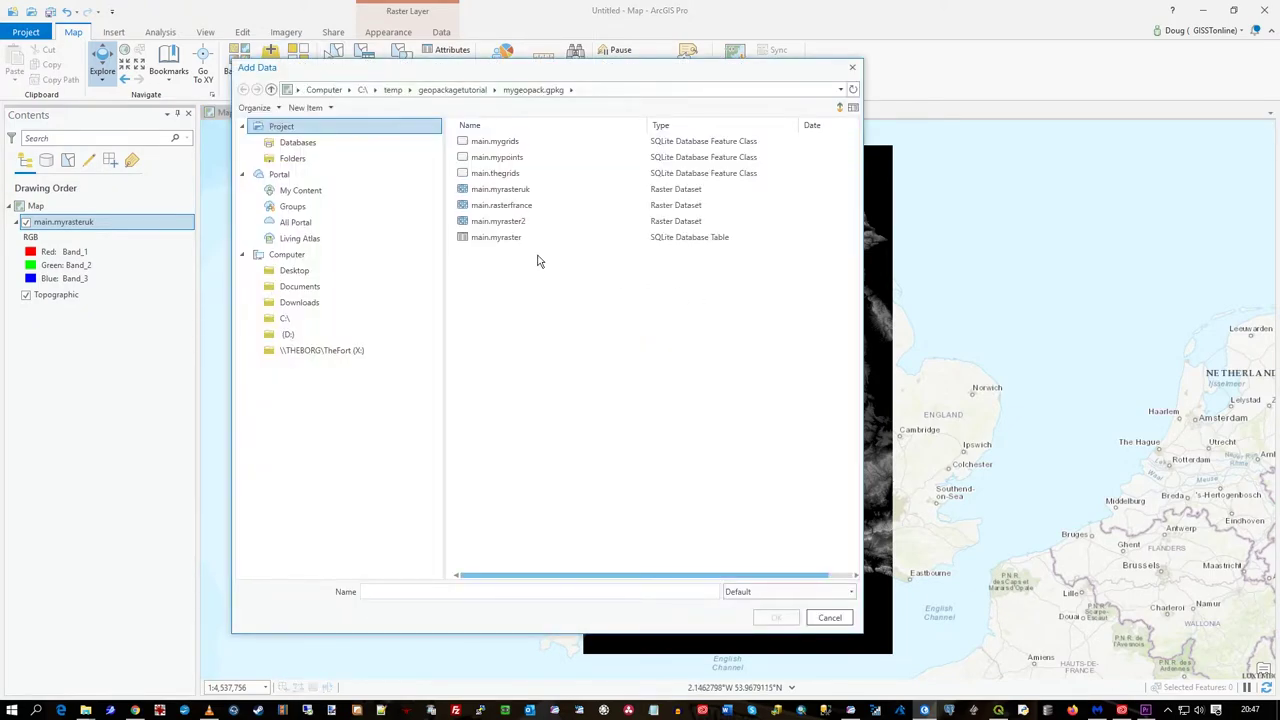
pyautogui.click(484, 239)
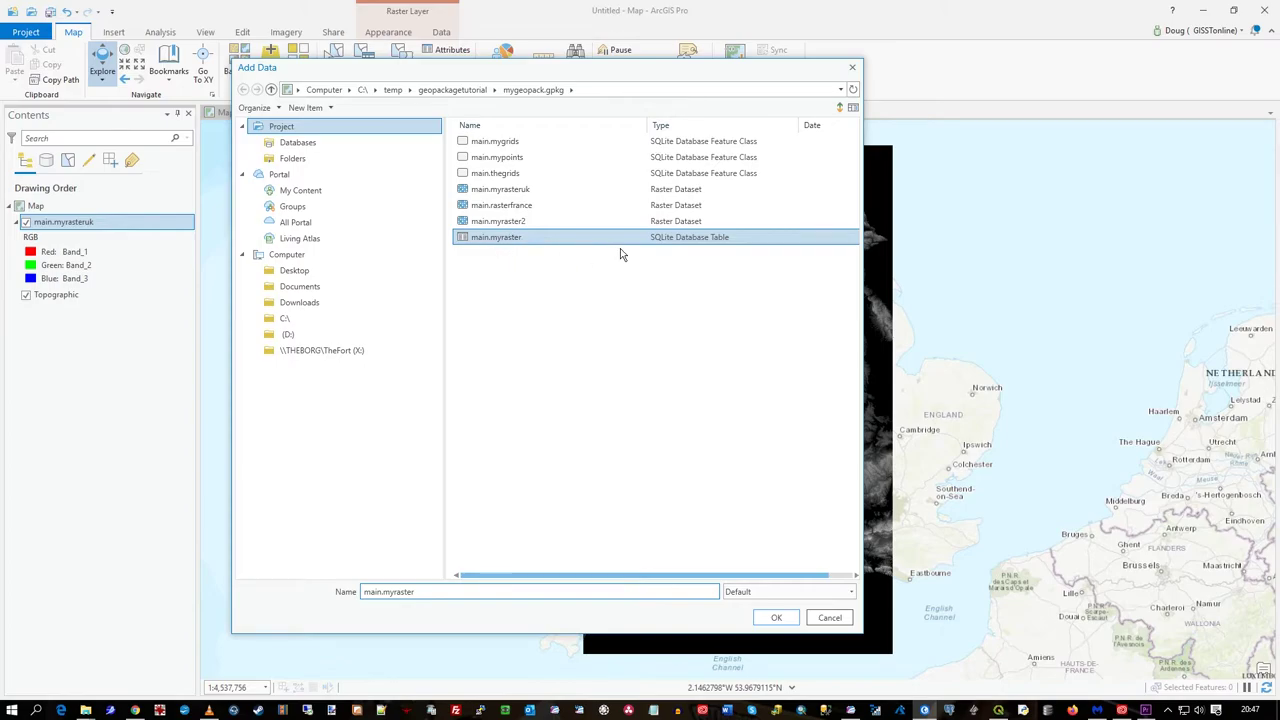
pyautogui.click(777, 617)
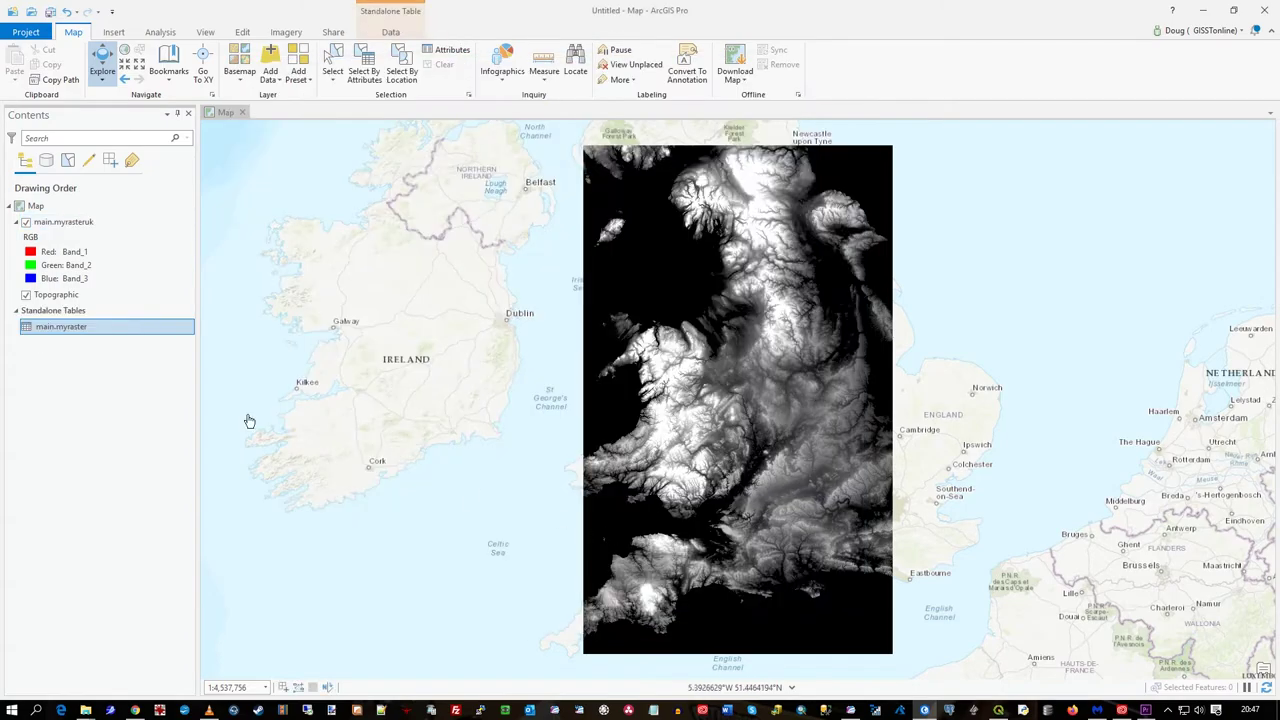
# Step: Open main.myraster's 559 tile rows, close the table, and bring MapInfo Pro forward
pyautogui.rightClick(47, 327)
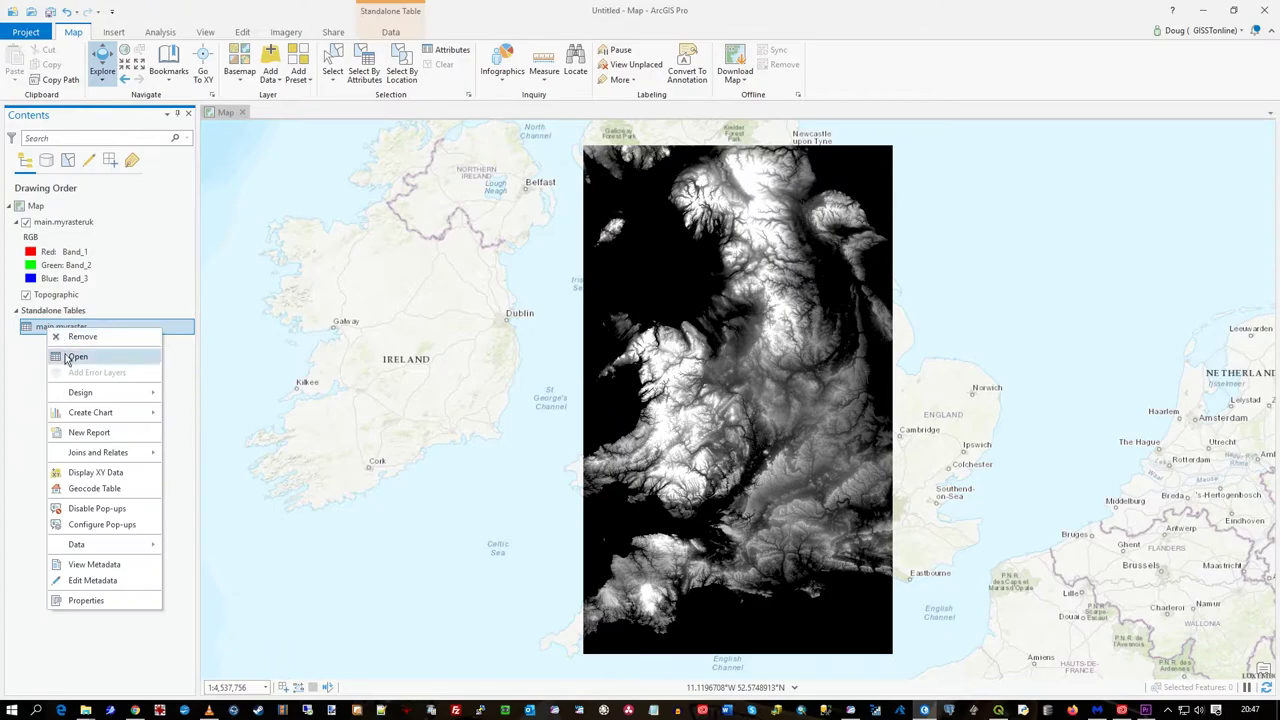
pyautogui.click(72, 357)
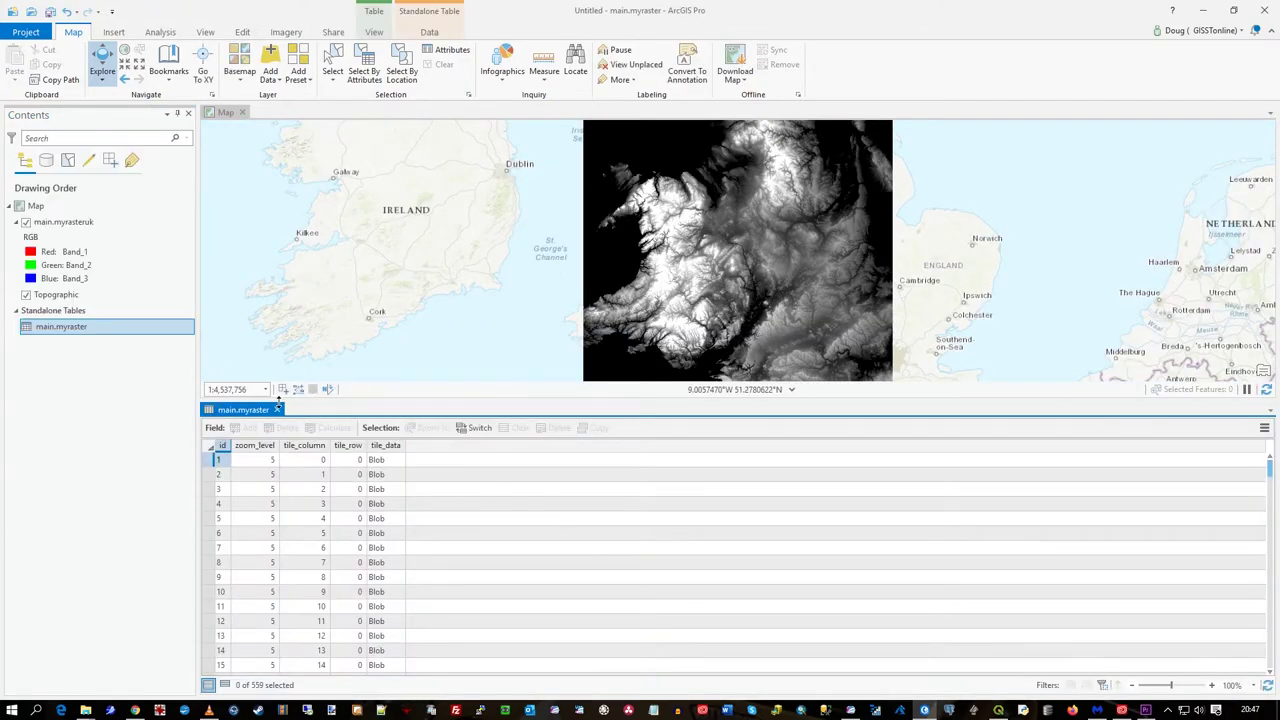
pyautogui.click(278, 410)
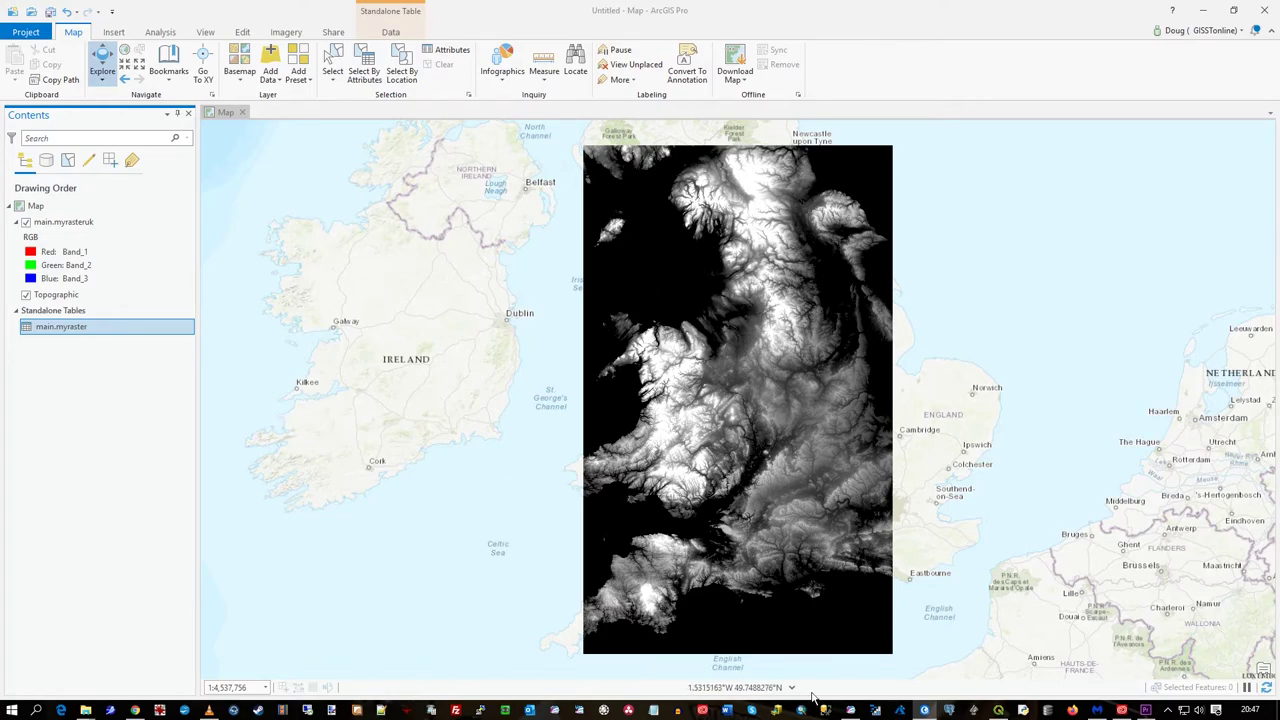
pyautogui.click(850, 709)
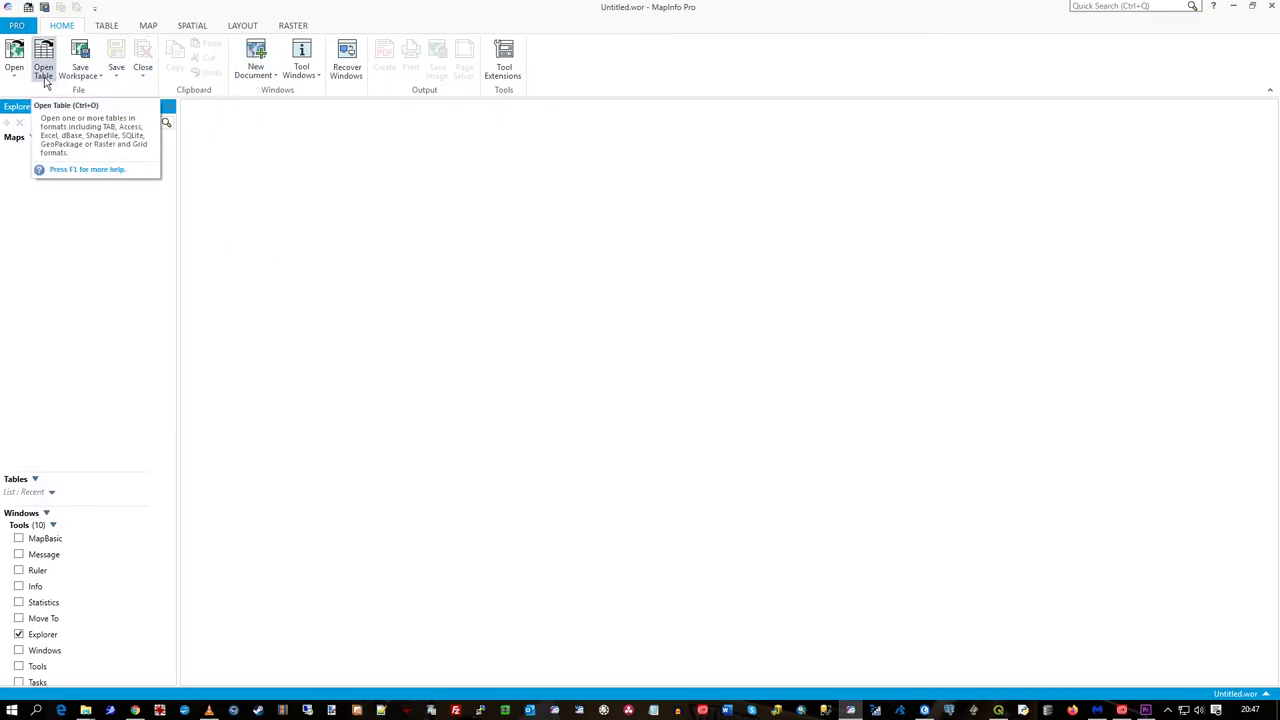
pyautogui.click(258, 70)
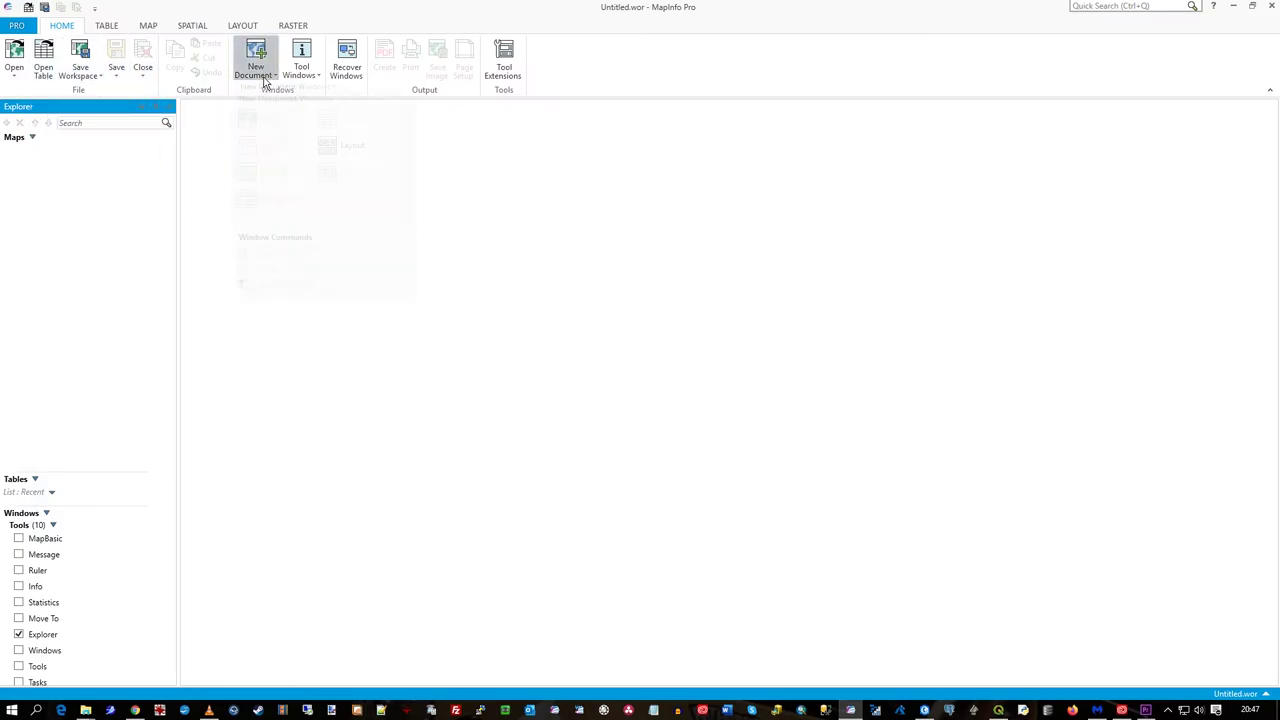
pyautogui.click(221, 124)
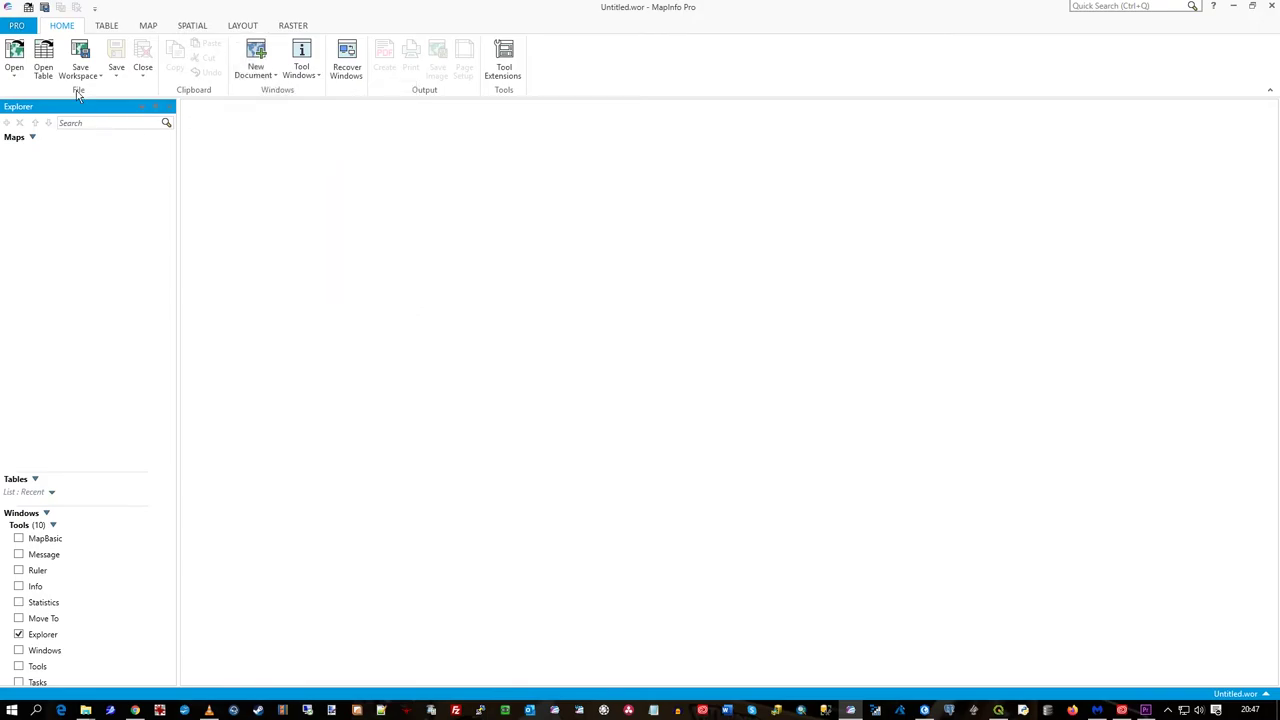
pyautogui.click(43, 60)
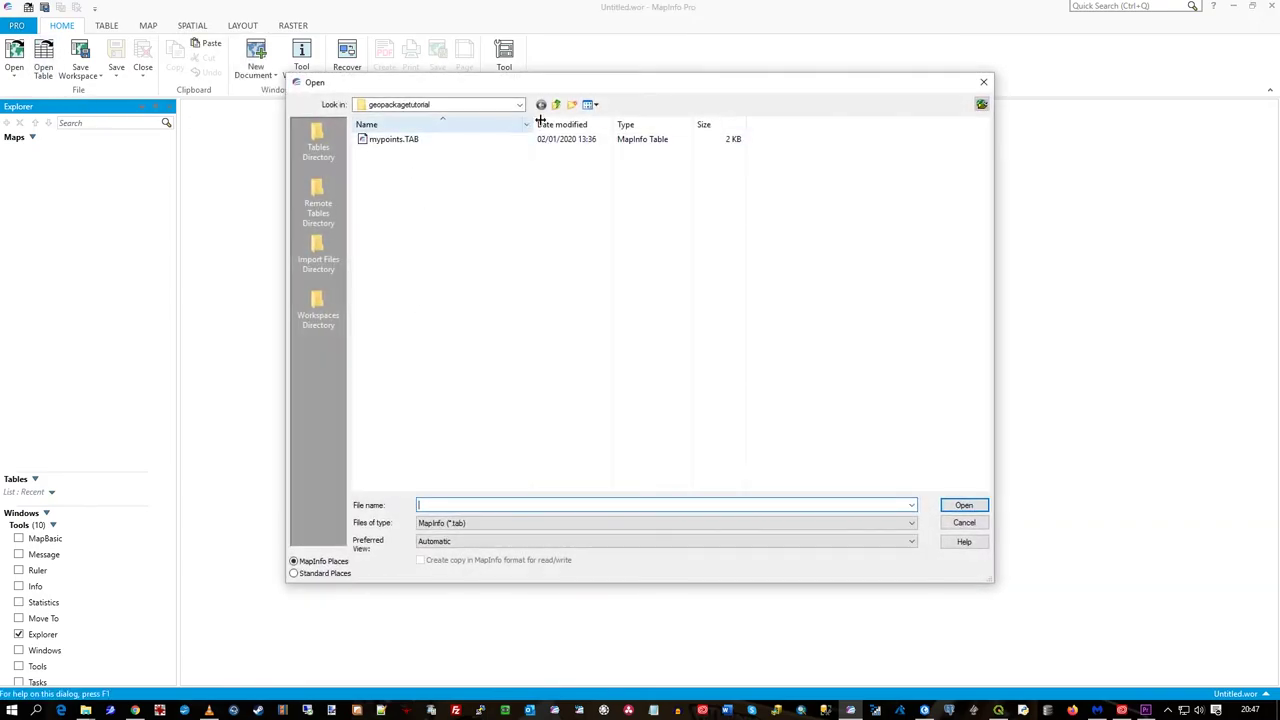
pyautogui.click(487, 522)
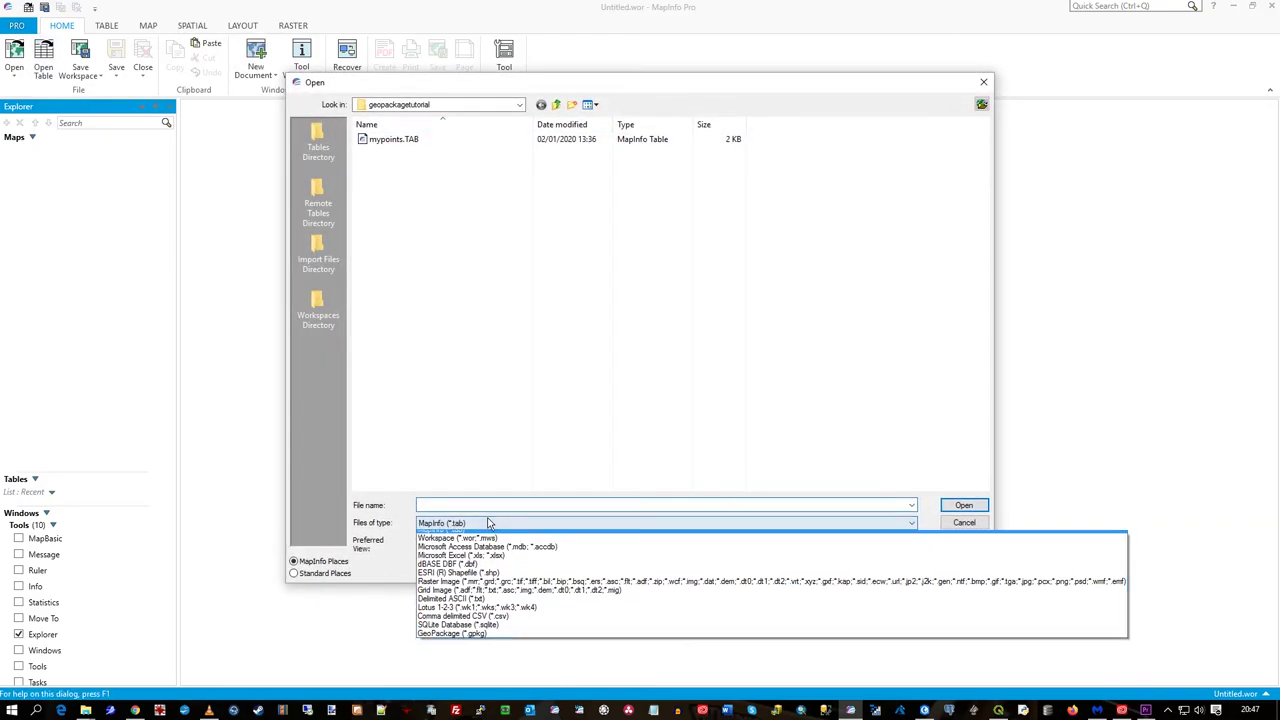
pyautogui.click(497, 643)
pyautogui.click(409, 144)
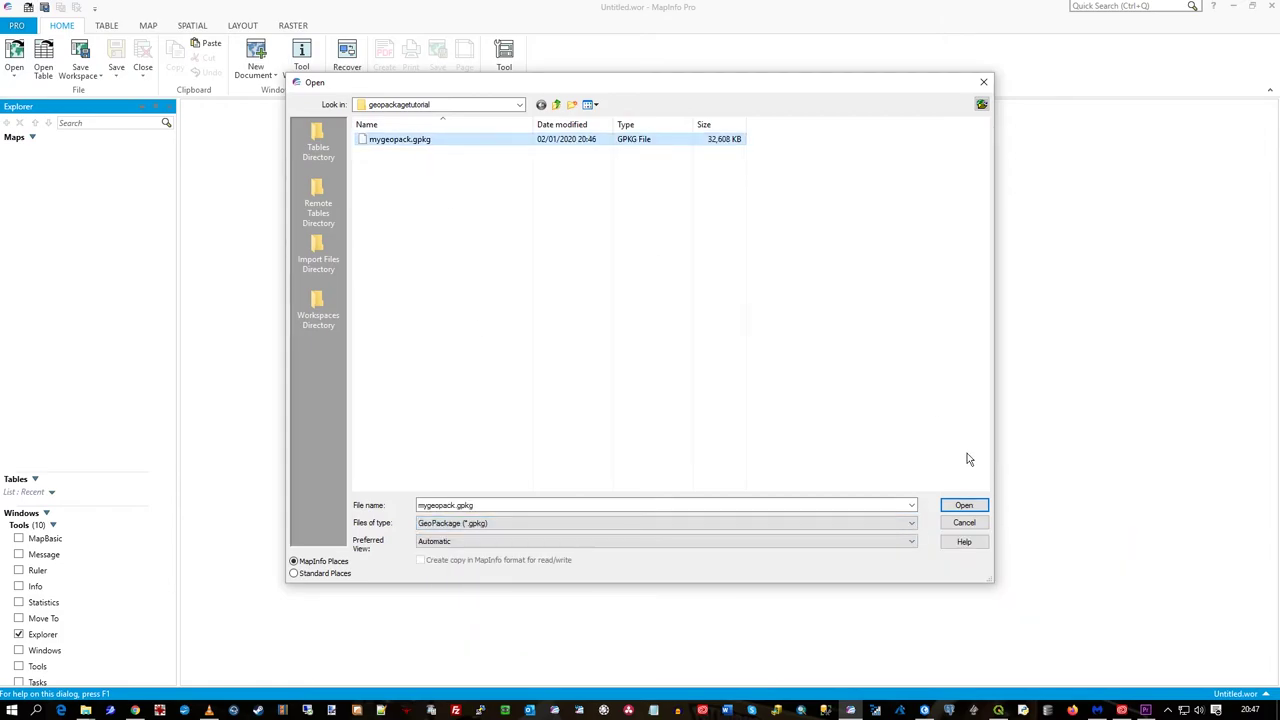
pyautogui.click(966, 507)
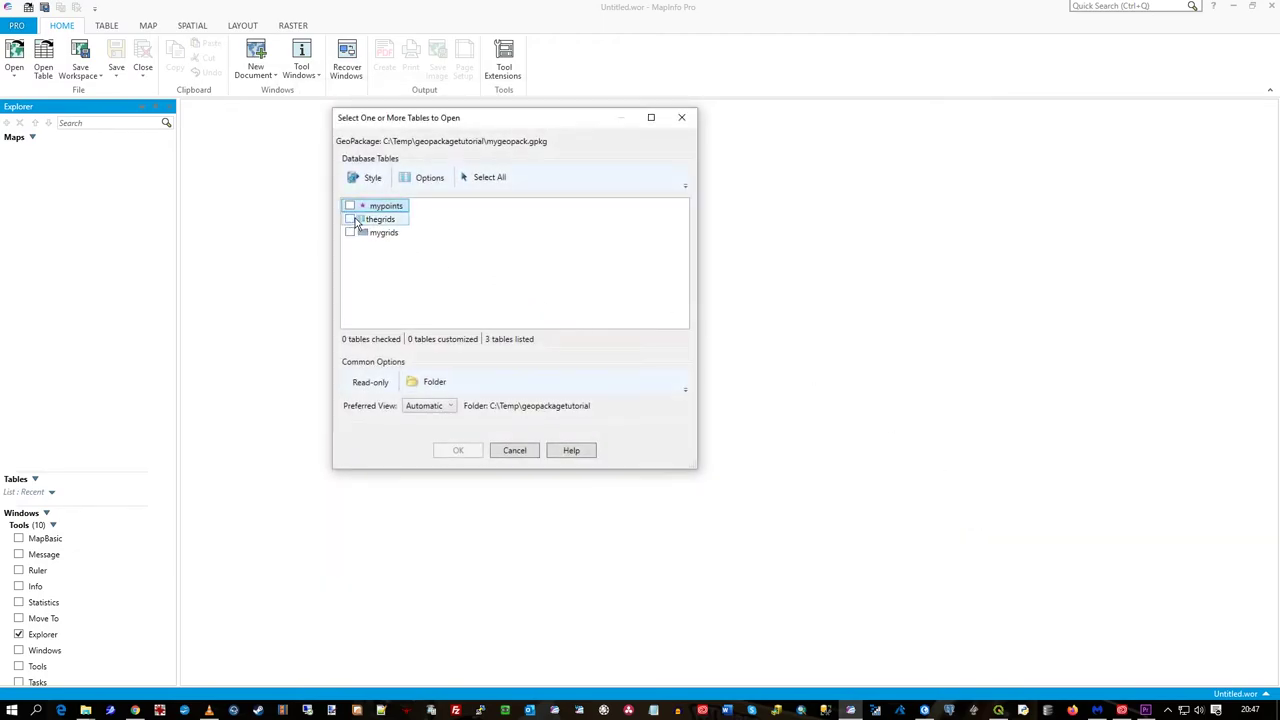
pyautogui.click(350, 219)
pyautogui.click(350, 205)
pyautogui.click(350, 232)
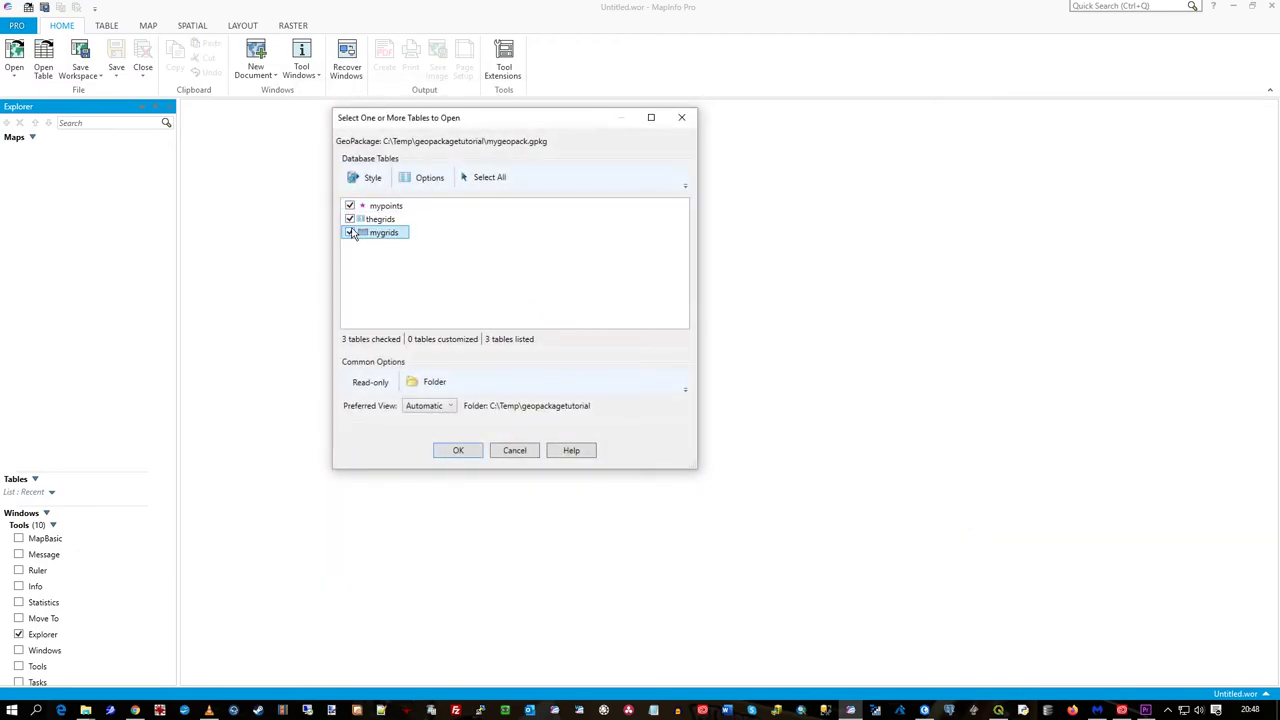
pyautogui.click(350, 219)
pyautogui.click(350, 205)
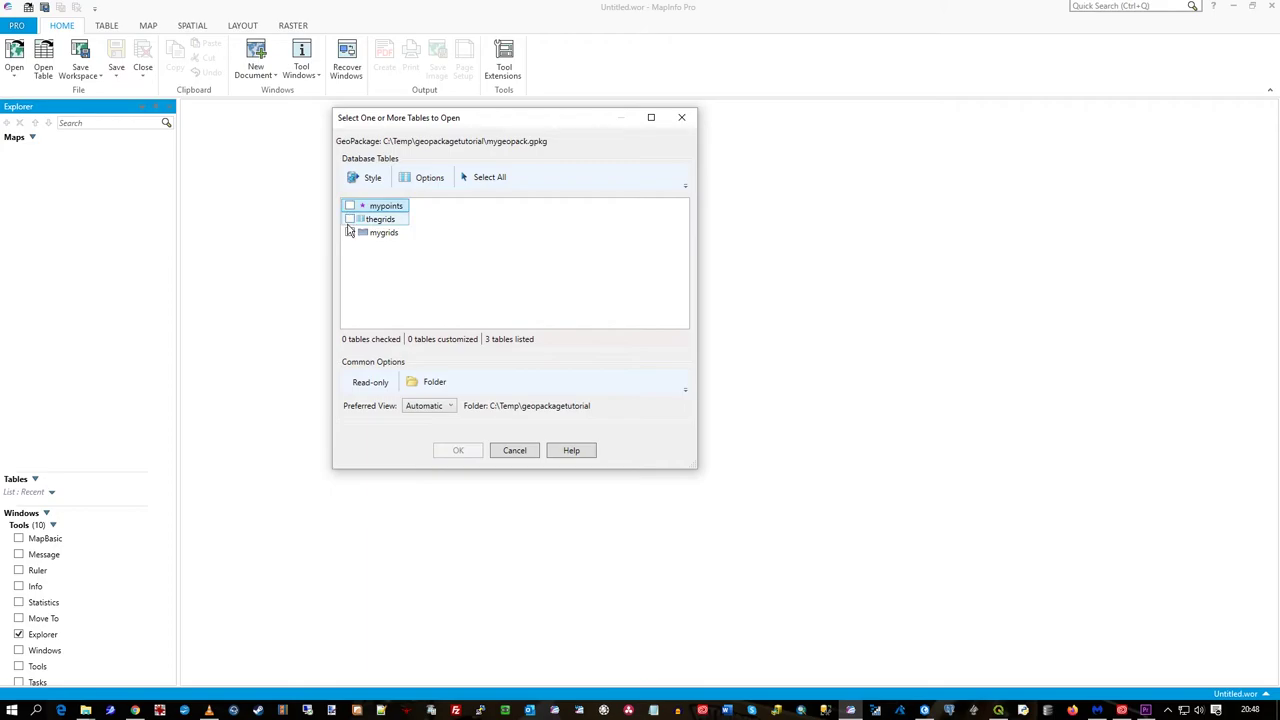
pyautogui.click(350, 219)
pyautogui.click(350, 222)
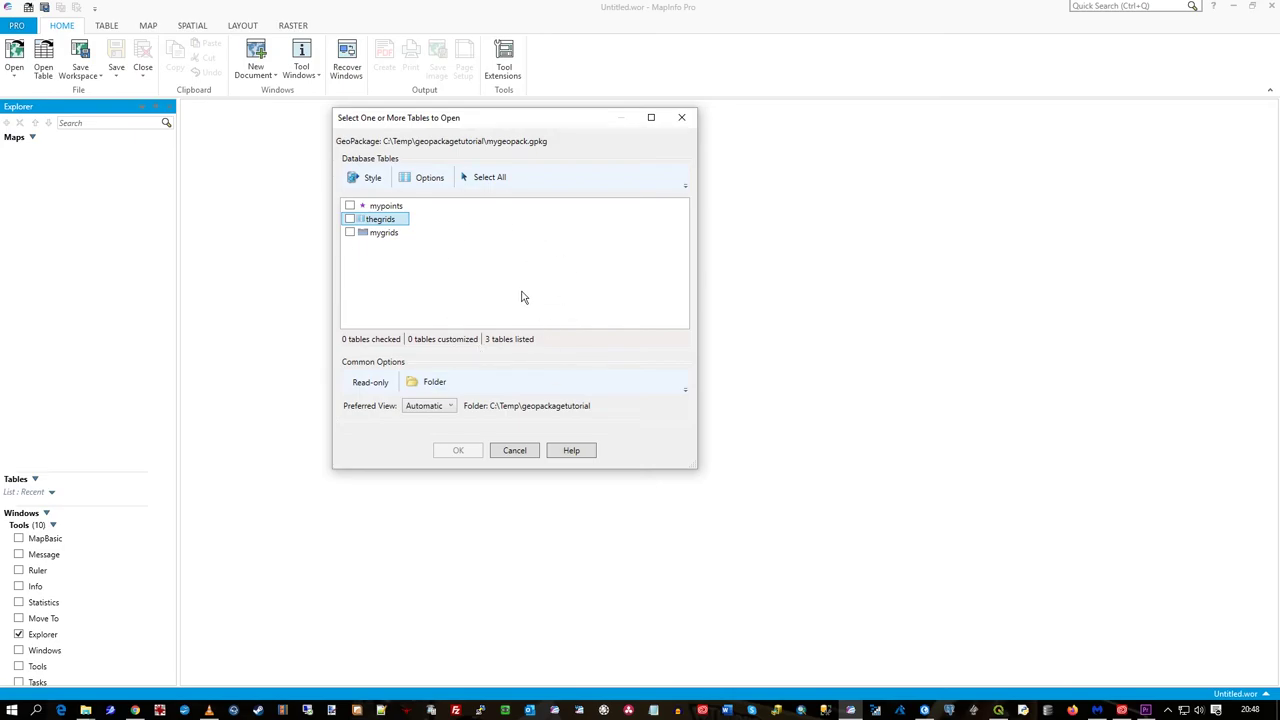
pyautogui.click(518, 451)
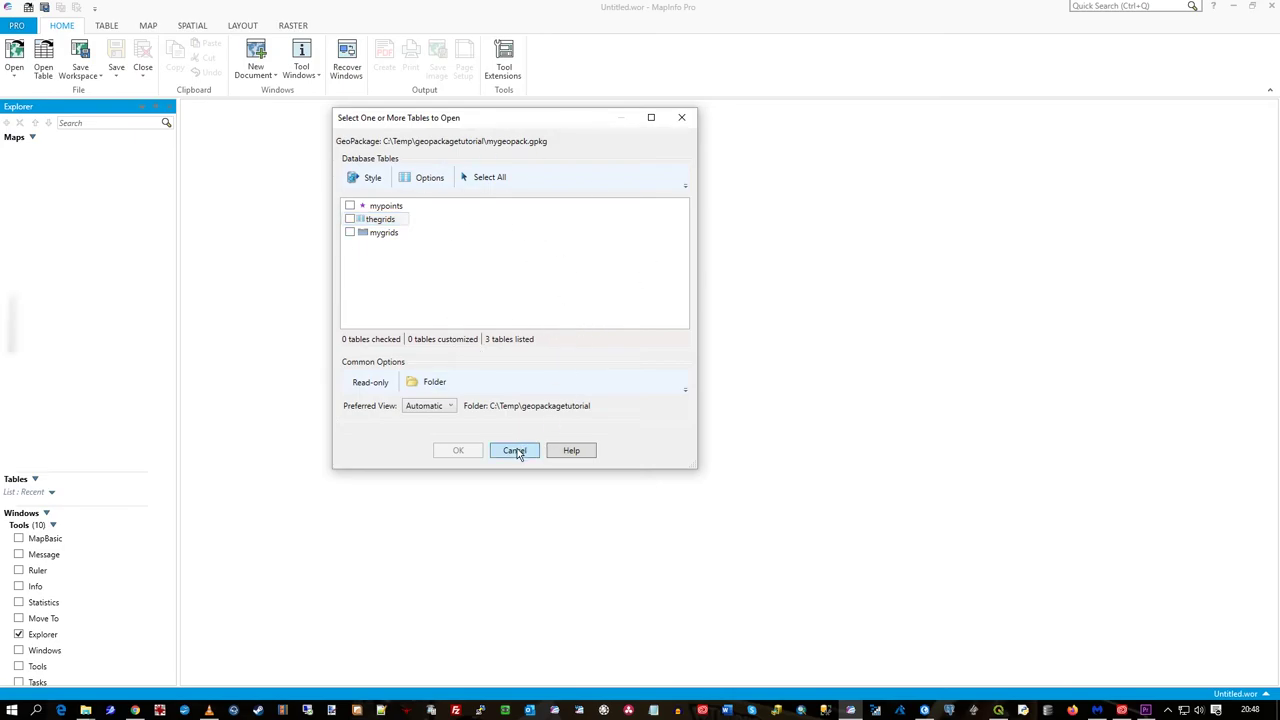
# Step: Back in QGIS, switch the myrasteruk raster in the Rasters group back on
pyautogui.click(998, 710)
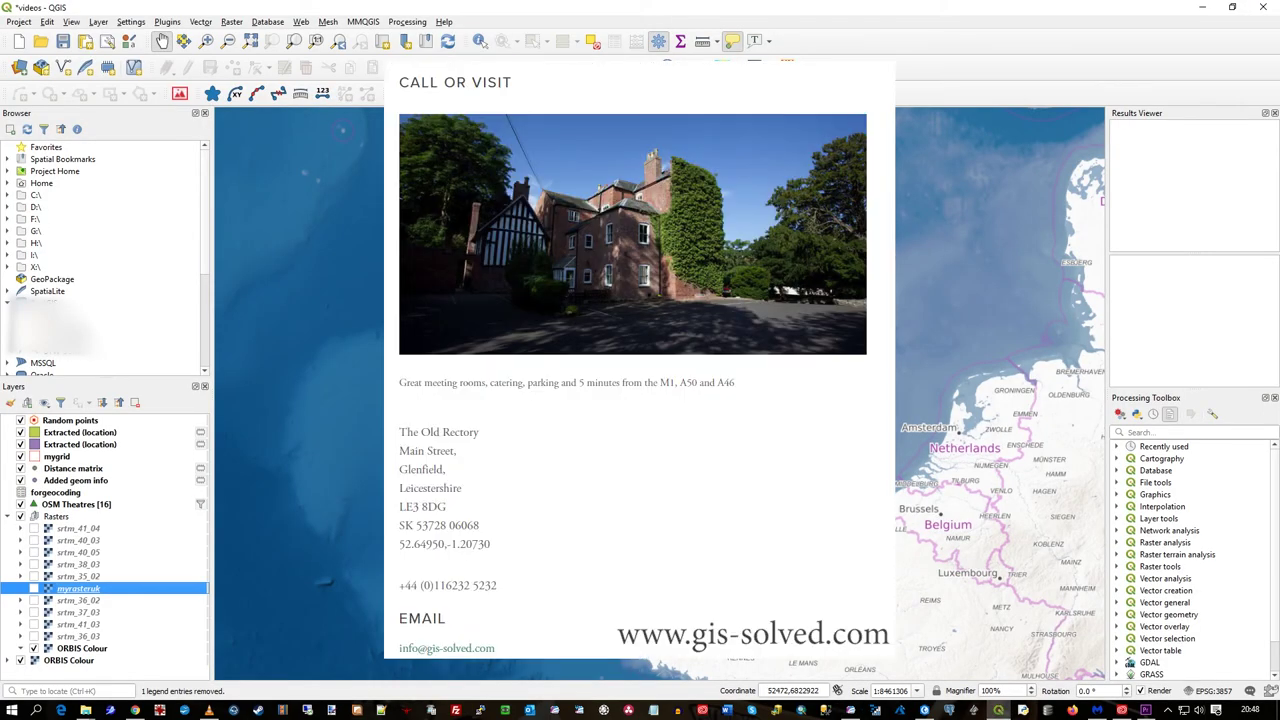
pyautogui.click(34, 589)
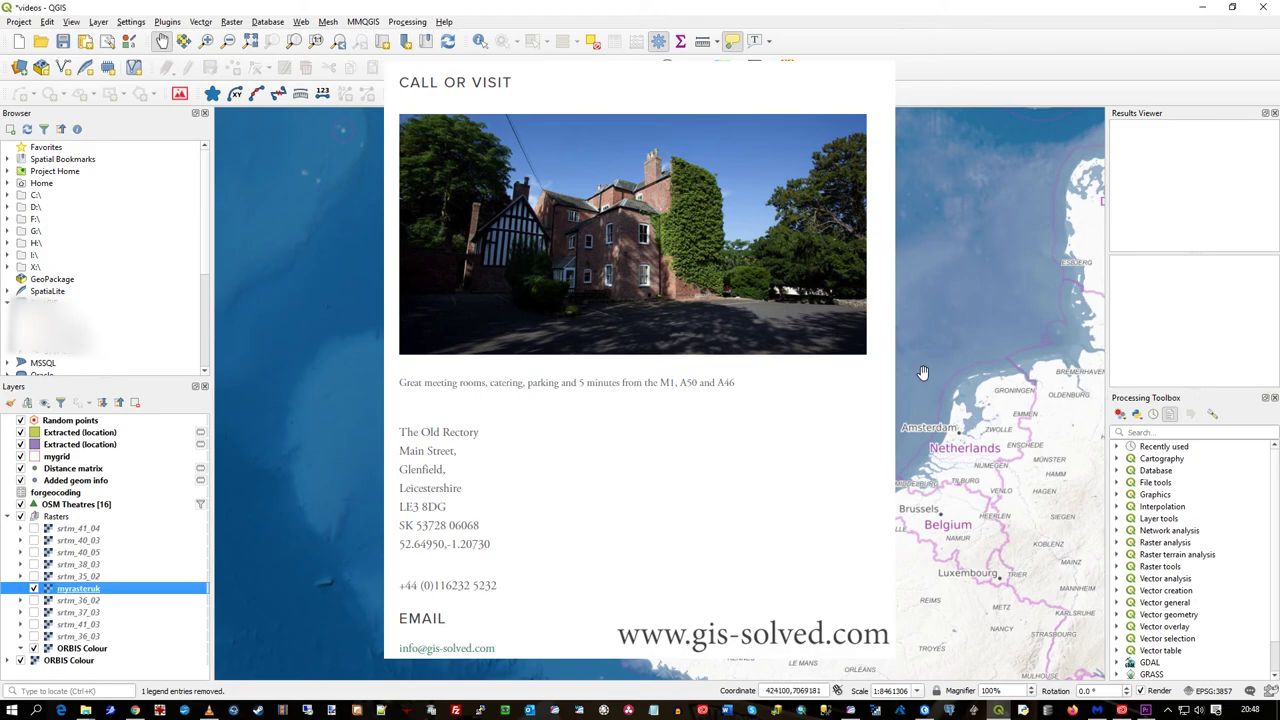